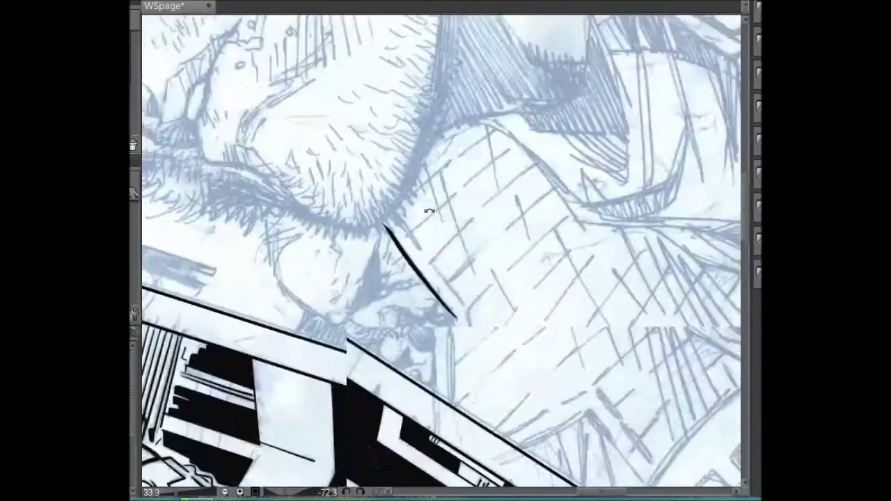
# Ink the far cheek's contour, the line between the lips and the edge running from the lower lip toward the chin.
pyautogui.moveTo(455, 163)
pyautogui.mouseDown()
pyautogui.moveTo(352, 125)
pyautogui.moveTo(257, 122)
pyautogui.moveTo(280, 243)
pyautogui.mouseUp()
pyautogui.hotkey('ctrl', 'z')
pyautogui.moveTo(257, 94)
pyautogui.mouseDown()
pyautogui.moveTo(262, 169)
pyautogui.moveTo(258, 146)
pyautogui.moveTo(276, 223)
pyautogui.mouseUp()
pyautogui.moveTo(263, 89); pyautogui.dragTo(250, 57)
pyautogui.moveTo(300, 215); pyautogui.dragTo(315, 352)
pyautogui.moveTo(438, 154)
pyautogui.mouseDown()
pyautogui.moveTo(437, 346)
pyautogui.moveTo(419, 328)
pyautogui.moveTo(433, 294)
pyautogui.moveTo(338, 233)
pyautogui.mouseUp()
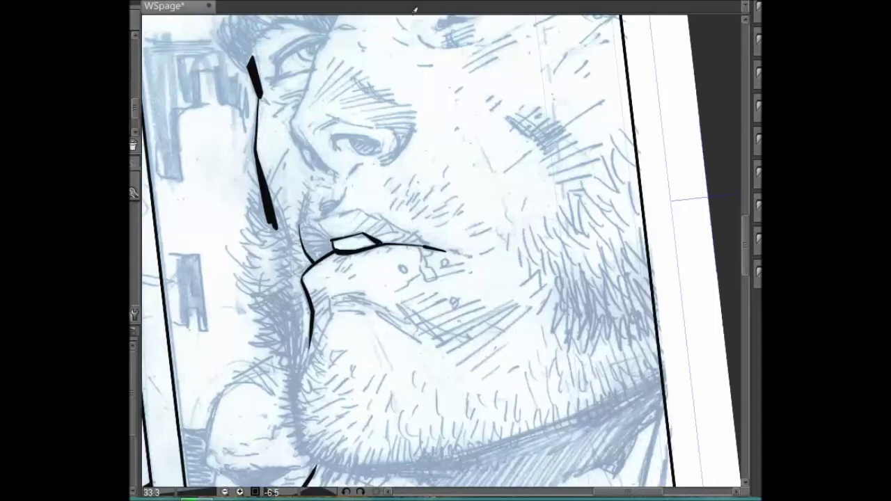
# Ink the upper lip's outline and the nose's outer contour down to its tip.
pyautogui.moveTo(517, 132); pyautogui.dragTo(370, 134)
pyautogui.moveTo(360, 355)
pyautogui.mouseDown()
pyautogui.moveTo(375, 306)
pyautogui.moveTo(437, 251)
pyautogui.mouseUp()
pyautogui.moveTo(192, 246)
pyautogui.mouseDown()
pyautogui.moveTo(274, 66)
pyautogui.moveTo(263, 178)
pyautogui.moveTo(312, 208)
pyautogui.mouseUp()
pyautogui.moveTo(275, 181); pyautogui.dragTo(298, 211)
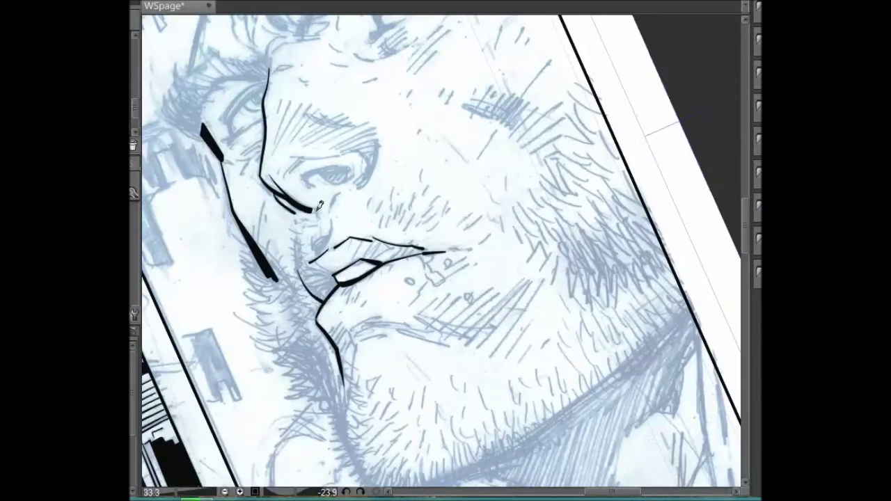
# Ink the near nostril with a black opening and outline the wing of the nose around it.
pyautogui.moveTo(369, 148); pyautogui.dragTo(358, 190)
pyautogui.moveTo(380, 134); pyautogui.dragTo(357, 188)
pyautogui.moveTo(324, 126)
pyautogui.mouseDown()
pyautogui.moveTo(467, 134)
pyautogui.moveTo(298, 312)
pyautogui.mouseUp()
pyautogui.moveTo(327, 272)
pyautogui.mouseDown()
pyautogui.moveTo(314, 306)
pyautogui.moveTo(313, 294)
pyautogui.moveTo(281, 329)
pyautogui.mouseUp()
pyautogui.moveTo(284, 293); pyautogui.dragTo(280, 320)
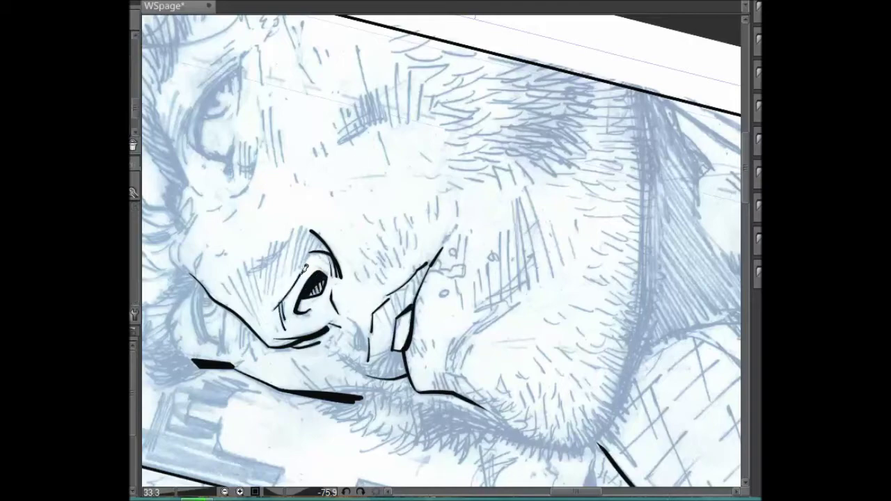
# Hatch the side of the nose above the nostril with short parallel strokes.
pyautogui.moveTo(316, 195)
pyautogui.mouseDown()
pyautogui.moveTo(415, 117)
pyautogui.moveTo(536, 152)
pyautogui.mouseUp()
pyautogui.moveTo(510, 218)
pyautogui.mouseDown()
pyautogui.moveTo(487, 159)
pyautogui.moveTo(373, 138)
pyautogui.mouseUp()
pyautogui.moveTo(351, 186)
pyautogui.mouseDown()
pyautogui.moveTo(354, 224)
pyautogui.moveTo(368, 234)
pyautogui.mouseUp()
pyautogui.moveTo(381, 182); pyautogui.dragTo(387, 209)
pyautogui.moveTo(411, 149); pyautogui.dragTo(376, 209)
pyautogui.moveTo(369, 198); pyautogui.dragTo(369, 241)
pyautogui.moveTo(396, 185)
pyautogui.mouseDown()
pyautogui.moveTo(390, 221)
pyautogui.moveTo(426, 200)
pyautogui.moveTo(426, 188)
pyautogui.moveTo(425, 209)
pyautogui.mouseUp()
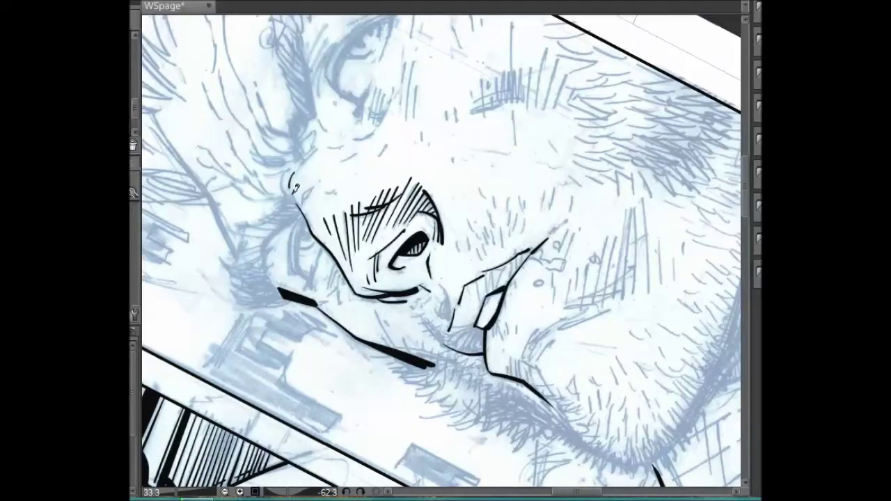
# Ink the top of the nose bridge, the groove above the lip and the far eye with its under-eye lines.
pyautogui.moveTo(292, 171); pyautogui.dragTo(298, 199)
pyautogui.moveTo(438, 281)
pyautogui.mouseDown()
pyautogui.moveTo(450, 320)
pyautogui.moveTo(442, 315)
pyautogui.mouseUp()
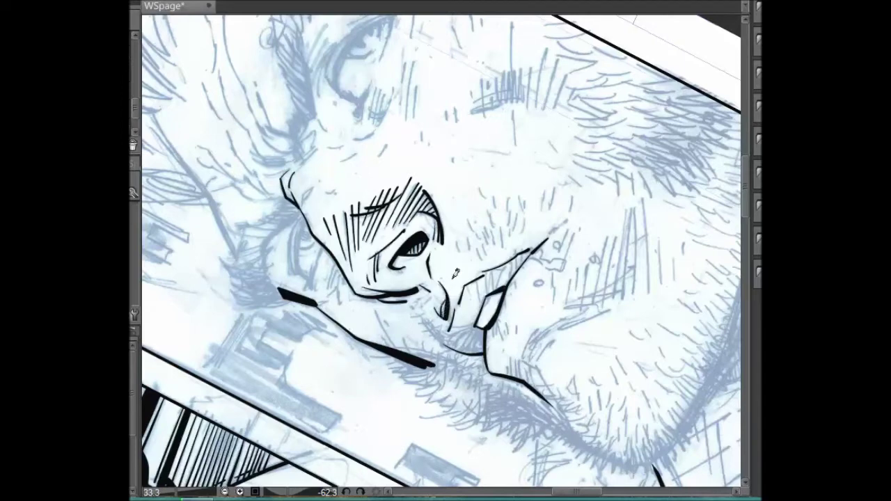
pyautogui.moveTo(306, 208)
pyautogui.mouseDown()
pyautogui.moveTo(294, 261)
pyautogui.moveTo(302, 249)
pyautogui.moveTo(300, 265)
pyautogui.moveTo(312, 270)
pyautogui.moveTo(324, 259)
pyautogui.moveTo(307, 288)
pyautogui.mouseUp()
pyautogui.moveTo(348, 259); pyautogui.dragTo(325, 302)
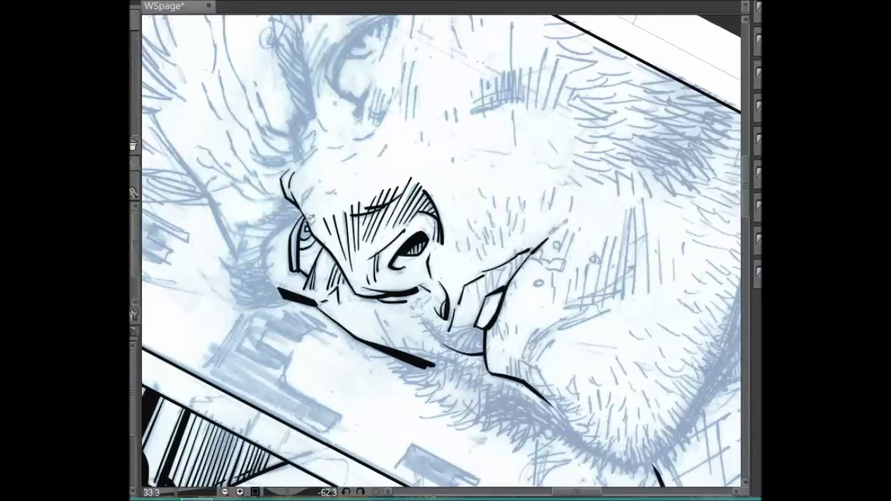
# Ink the forehead's outer contour between the hairline and the far eyebrow with tapered strokes.
pyautogui.hotkey('ctrl', '@')
pyautogui.moveTo(361, 197); pyautogui.dragTo(374, 216)
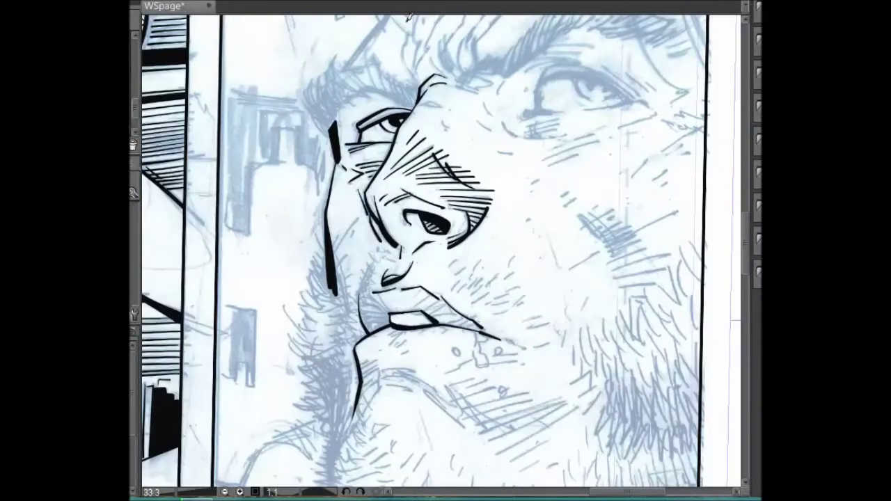
pyautogui.moveTo(418, 244); pyautogui.dragTo(374, 170)
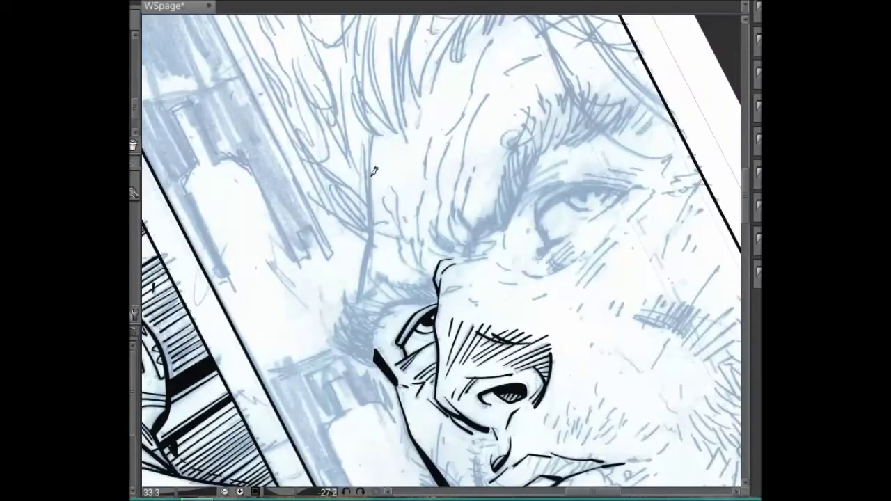
pyautogui.moveTo(363, 296); pyautogui.dragTo(369, 237)
pyautogui.moveTo(364, 145); pyautogui.dragTo(371, 240)
pyautogui.moveTo(370, 128)
pyautogui.mouseDown()
pyautogui.moveTo(373, 213)
pyautogui.moveTo(371, 240)
pyautogui.mouseUp()
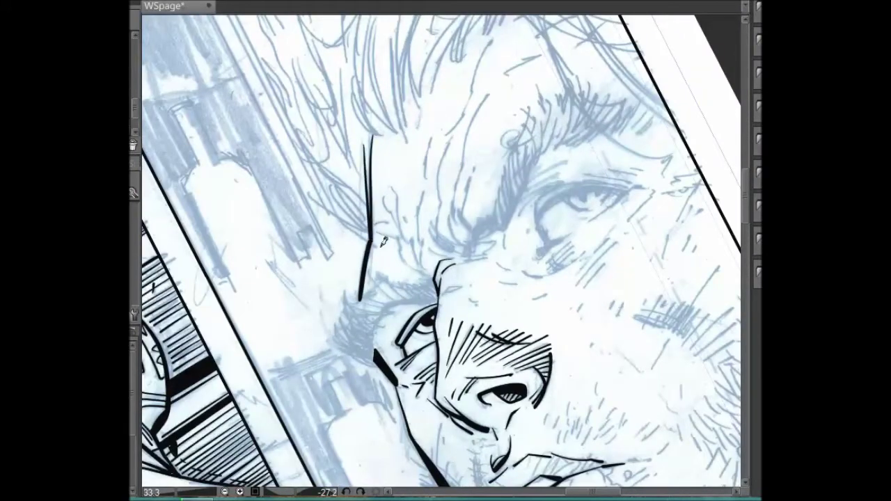
# Outline the near eye's upper lid and inner corner in ink.
pyautogui.moveTo(627, 179); pyautogui.dragTo(612, 137)
pyautogui.moveTo(526, 184); pyautogui.dragTo(622, 133)
pyautogui.moveTo(579, 182); pyautogui.dragTo(617, 134)
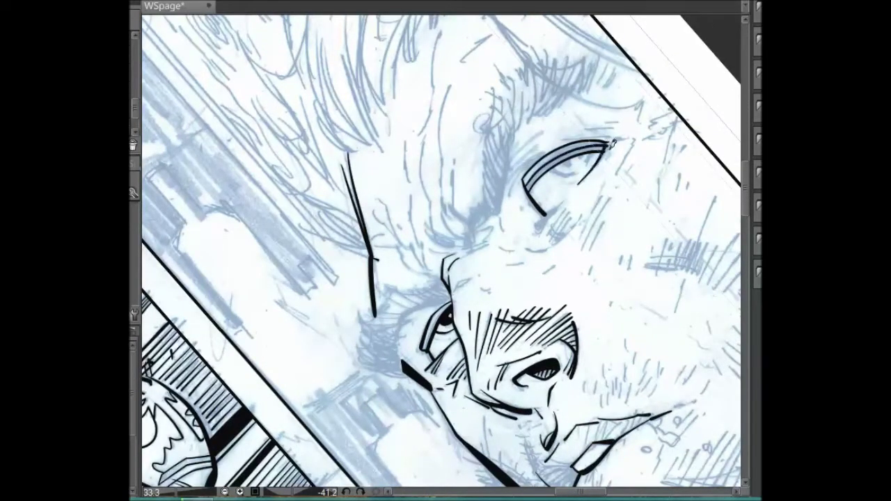
pyautogui.moveTo(586, 163); pyautogui.dragTo(555, 175)
pyautogui.hotkey('ctrl', 'z')
# Ink the near eye's iris, lashes and lower lid, and hatch the wrinkles beneath the eye.
pyautogui.moveTo(603, 143)
pyautogui.mouseDown()
pyautogui.moveTo(528, 188)
pyautogui.moveTo(550, 238)
pyautogui.moveTo(571, 227)
pyautogui.moveTo(554, 231)
pyautogui.mouseUp()
pyautogui.moveTo(580, 204)
pyautogui.mouseDown()
pyautogui.moveTo(561, 244)
pyautogui.moveTo(528, 249)
pyautogui.mouseUp()
pyautogui.moveTo(607, 218); pyautogui.dragTo(586, 252)
pyautogui.moveTo(614, 193)
pyautogui.mouseDown()
pyautogui.moveTo(582, 248)
pyautogui.moveTo(577, 241)
pyautogui.mouseUp()
pyautogui.moveTo(611, 175); pyautogui.dragTo(589, 220)
pyautogui.moveTo(584, 492); pyautogui.dragTo(604, 492)
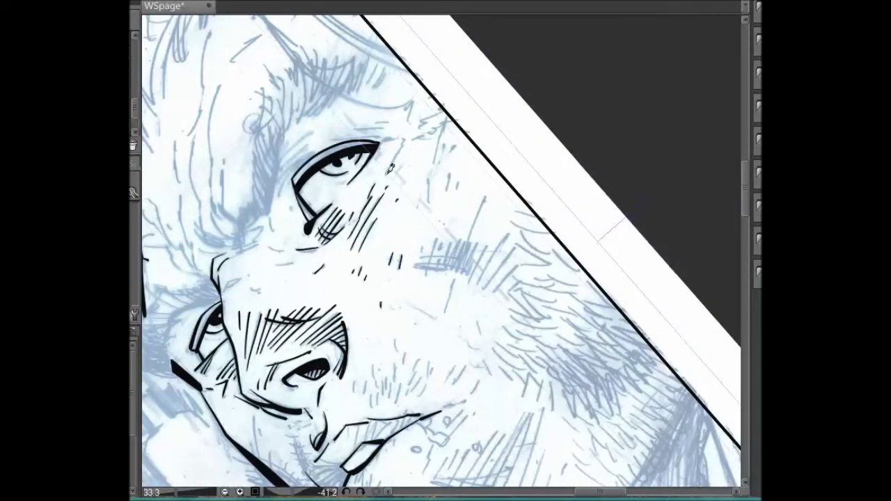
# Add small creases on the nose bridge, hatch the far cheek, and ink short strokes above the near eye's lid.
pyautogui.moveTo(367, 179); pyautogui.dragTo(397, 105)
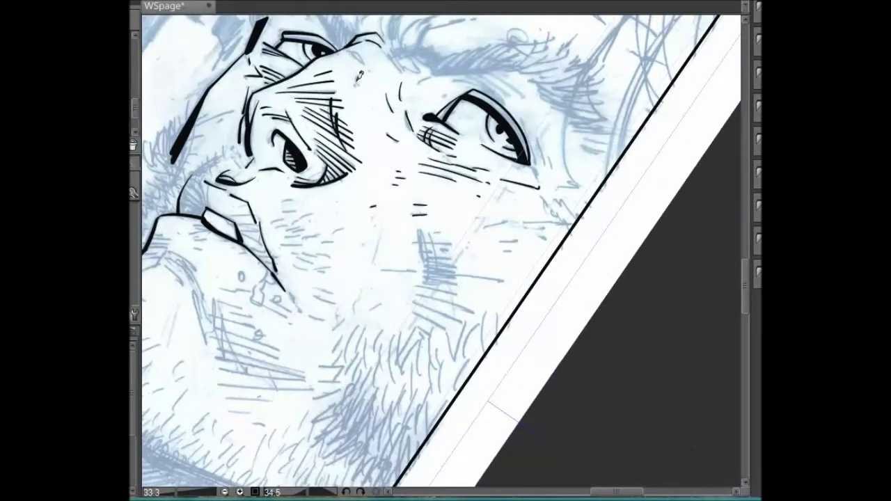
pyautogui.moveTo(461, 177); pyautogui.dragTo(290, 271)
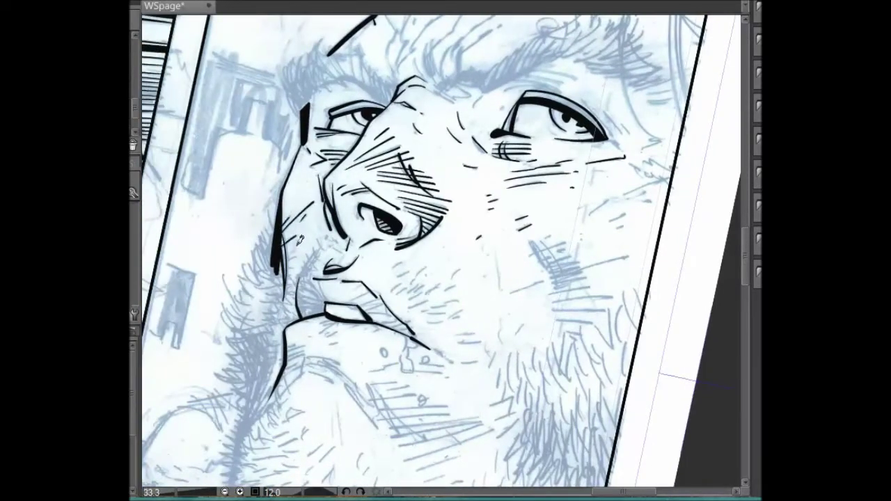
pyautogui.moveTo(536, 139)
pyautogui.mouseDown()
pyautogui.moveTo(518, 128)
pyautogui.moveTo(324, 154)
pyautogui.mouseUp()
pyautogui.moveTo(319, 78)
pyautogui.mouseDown()
pyautogui.moveTo(301, 102)
pyautogui.moveTo(293, 93)
pyautogui.mouseUp()
pyautogui.moveTo(259, 131)
pyautogui.mouseDown()
pyautogui.moveTo(261, 177)
pyautogui.moveTo(274, 200)
pyautogui.moveTo(267, 190)
pyautogui.mouseUp()
pyautogui.moveTo(272, 141); pyautogui.dragTo(266, 180)
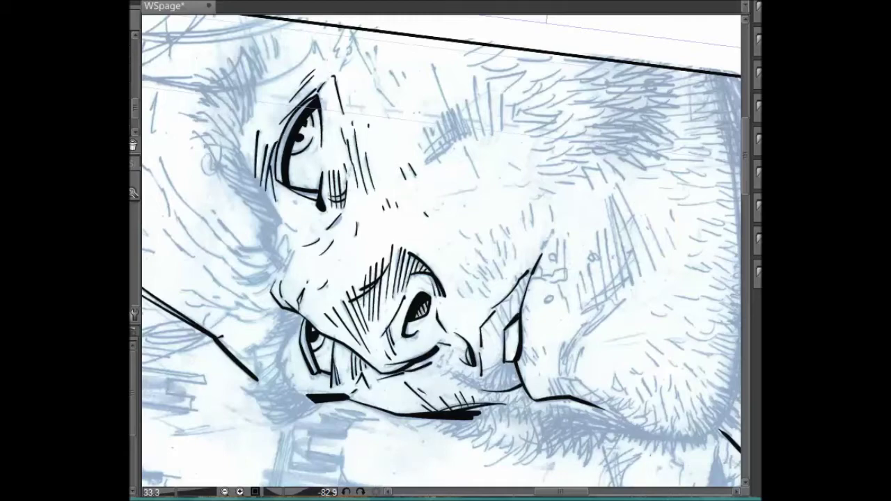
# Ink the crease lines and the fan of tapered strokes across the near cheek.
pyautogui.moveTo(468, 144); pyautogui.dragTo(477, 176)
pyautogui.moveTo(575, 163); pyautogui.dragTo(412, 201)
pyautogui.moveTo(478, 142); pyautogui.dragTo(460, 160)
pyautogui.moveTo(519, 117); pyautogui.dragTo(487, 142)
pyautogui.moveTo(488, 99)
pyautogui.mouseDown()
pyautogui.moveTo(587, 122)
pyautogui.moveTo(561, 184)
pyautogui.mouseUp()
pyautogui.moveTo(591, 150)
pyautogui.mouseDown()
pyautogui.moveTo(566, 198)
pyautogui.moveTo(572, 206)
pyautogui.mouseUp()
pyautogui.moveTo(604, 178); pyautogui.dragTo(579, 212)
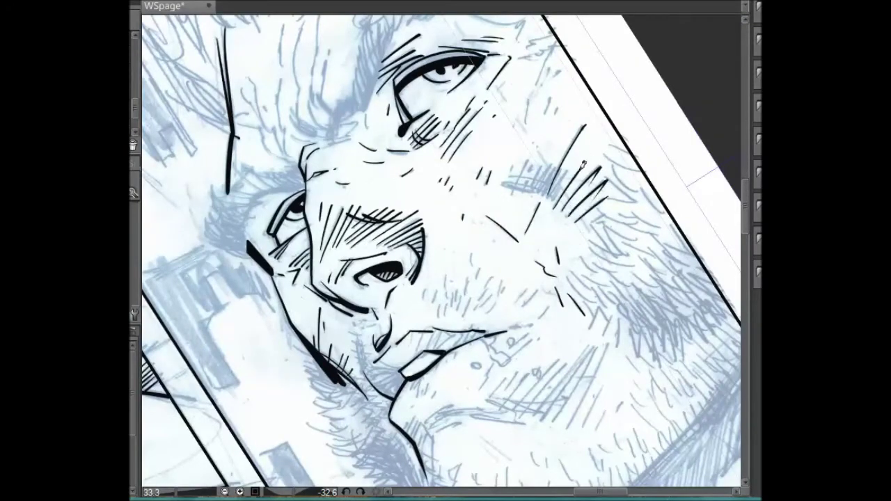
# Crosshatch the shadow patch on the near cheekbone and add small marks beside it.
pyautogui.moveTo(600, 157); pyautogui.dragTo(529, 119)
pyautogui.moveTo(461, 117)
pyautogui.mouseDown()
pyautogui.moveTo(422, 149)
pyautogui.moveTo(423, 161)
pyautogui.mouseUp()
pyautogui.moveTo(472, 68); pyautogui.dragTo(473, 103)
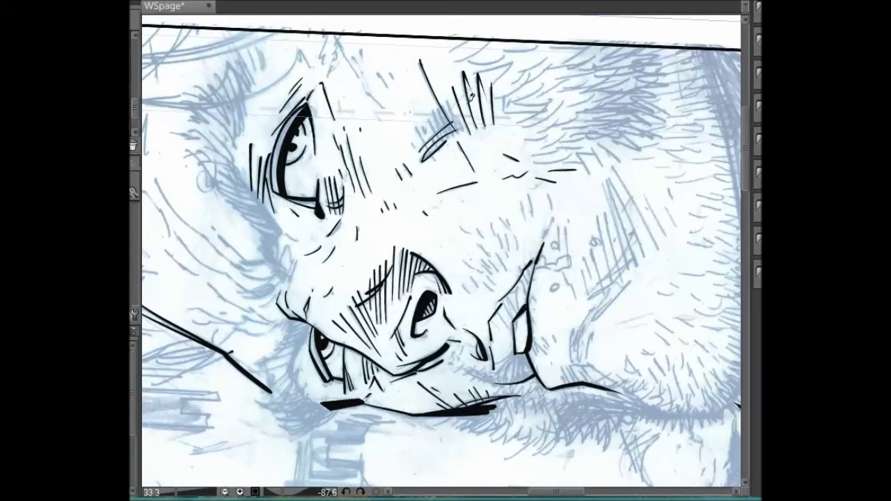
pyautogui.moveTo(472, 134)
pyautogui.mouseDown()
pyautogui.moveTo(465, 142)
pyautogui.moveTo(484, 155)
pyautogui.mouseUp()
pyautogui.moveTo(498, 113)
pyautogui.mouseDown()
pyautogui.moveTo(492, 154)
pyautogui.moveTo(501, 158)
pyautogui.mouseUp()
pyautogui.moveTo(516, 120); pyautogui.dragTo(512, 157)
pyautogui.moveTo(441, 72); pyautogui.dragTo(450, 96)
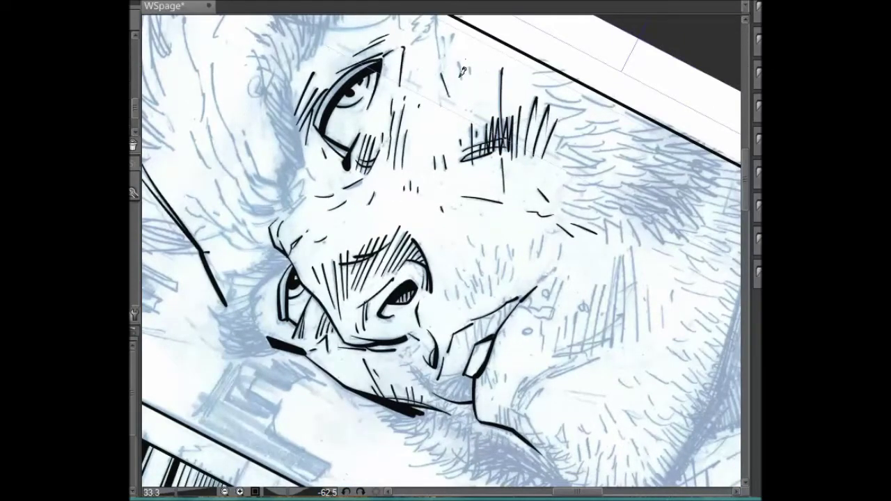
# Ink the short stubble strokes above the upper lip and around the mouth corner.
pyautogui.moveTo(460, 285); pyautogui.dragTo(477, 303)
pyautogui.moveTo(466, 262)
pyautogui.mouseDown()
pyautogui.moveTo(461, 290)
pyautogui.moveTo(486, 295)
pyautogui.mouseUp()
pyautogui.moveTo(480, 250)
pyautogui.mouseDown()
pyautogui.moveTo(482, 278)
pyautogui.moveTo(499, 263)
pyautogui.moveTo(505, 274)
pyautogui.mouseUp()
pyautogui.moveTo(518, 241)
pyautogui.mouseDown()
pyautogui.moveTo(511, 281)
pyautogui.moveTo(510, 261)
pyautogui.moveTo(540, 257)
pyautogui.moveTo(547, 321)
pyautogui.mouseUp()
pyautogui.moveTo(571, 268); pyautogui.dragTo(542, 348)
# Hatch and crosshatch the shadow on the cheek below the mouth corner with long parallel strokes.
pyautogui.moveTo(686, 252)
pyautogui.mouseDown()
pyautogui.moveTo(488, 417)
pyautogui.moveTo(244, 279)
pyautogui.mouseUp()
pyautogui.moveTo(241, 238); pyautogui.dragTo(270, 328)
pyautogui.moveTo(252, 222); pyautogui.dragTo(279, 308)
pyautogui.moveTo(269, 209); pyautogui.dragTo(277, 282)
pyautogui.moveTo(278, 209)
pyautogui.mouseDown()
pyautogui.moveTo(287, 277)
pyautogui.moveTo(292, 248)
pyautogui.mouseUp()
pyautogui.moveTo(295, 211)
pyautogui.mouseDown()
pyautogui.moveTo(302, 248)
pyautogui.moveTo(303, 240)
pyautogui.mouseUp()
pyautogui.moveTo(303, 192); pyautogui.dragTo(308, 227)
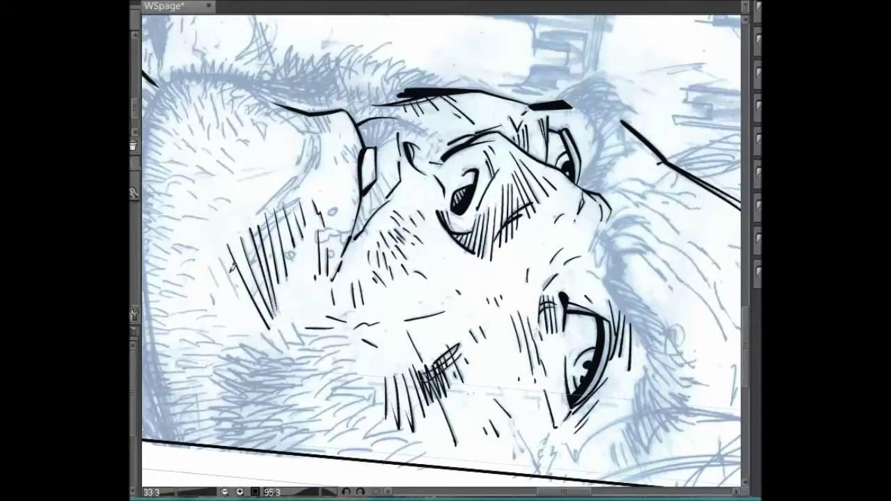
pyautogui.moveTo(473, 179); pyautogui.dragTo(324, 284)
pyautogui.moveTo(297, 312)
pyautogui.mouseDown()
pyautogui.moveTo(302, 375)
pyautogui.moveTo(319, 385)
pyautogui.mouseUp()
pyautogui.moveTo(307, 354); pyautogui.dragTo(325, 395)
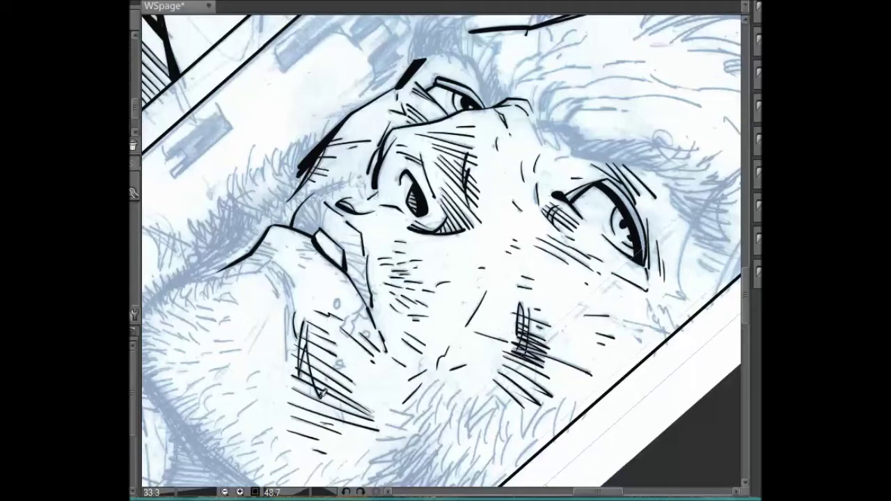
# Ink the small skin details at the mouth corner, the crease beneath the lower lip and the hatching along its edge.
pyautogui.moveTo(353, 315)
pyautogui.mouseDown()
pyautogui.moveTo(364, 312)
pyautogui.moveTo(371, 331)
pyautogui.mouseUp()
pyautogui.moveTo(411, 171)
pyautogui.mouseDown()
pyautogui.moveTo(499, 266)
pyautogui.moveTo(515, 390)
pyautogui.mouseUp()
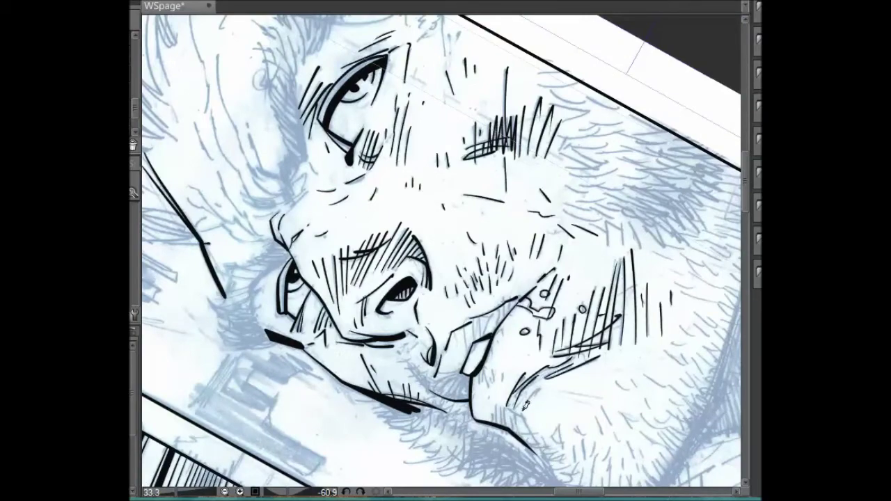
pyautogui.moveTo(571, 288); pyautogui.dragTo(748, 262)
pyautogui.moveTo(363, 277)
pyautogui.mouseDown()
pyautogui.moveTo(333, 359)
pyautogui.moveTo(338, 343)
pyautogui.mouseUp()
pyautogui.moveTo(465, 254)
pyautogui.mouseDown()
pyautogui.moveTo(355, 291)
pyautogui.moveTo(375, 337)
pyautogui.moveTo(380, 328)
pyautogui.mouseUp()
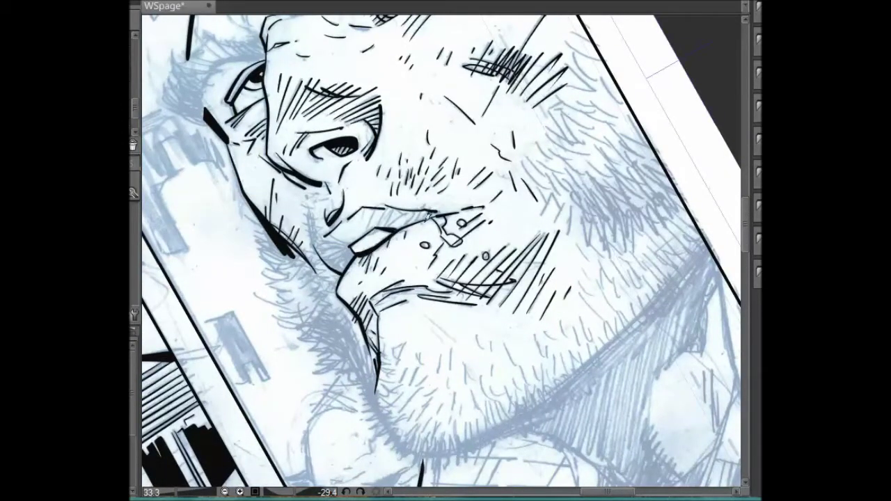
# Ink the beard stubble across the chin and along the jaw to the panel border.
pyautogui.moveTo(396, 334); pyautogui.dragTo(401, 359)
pyautogui.moveTo(411, 360); pyautogui.dragTo(412, 384)
pyautogui.moveTo(426, 354)
pyautogui.mouseDown()
pyautogui.moveTo(422, 386)
pyautogui.moveTo(453, 380)
pyautogui.mouseUp()
pyautogui.moveTo(454, 389); pyautogui.dragTo(457, 412)
pyautogui.moveTo(452, 374)
pyautogui.mouseDown()
pyautogui.moveTo(426, 402)
pyautogui.moveTo(440, 416)
pyautogui.moveTo(473, 380)
pyautogui.moveTo(502, 381)
pyautogui.moveTo(493, 336)
pyautogui.moveTo(519, 360)
pyautogui.moveTo(538, 364)
pyautogui.moveTo(537, 325)
pyautogui.moveTo(566, 355)
pyautogui.moveTo(589, 356)
pyautogui.moveTo(568, 322)
pyautogui.moveTo(604, 332)
pyautogui.moveTo(584, 254)
pyautogui.moveTo(611, 245)
pyautogui.moveTo(620, 325)
pyautogui.moveTo(643, 281)
pyautogui.moveTo(603, 282)
pyautogui.moveTo(617, 258)
pyautogui.moveTo(633, 272)
pyautogui.moveTo(645, 253)
pyautogui.mouseUp()
pyautogui.moveTo(680, 375)
pyautogui.mouseDown()
pyautogui.moveTo(627, 411)
pyautogui.moveTo(556, 389)
pyautogui.moveTo(495, 320)
pyautogui.mouseUp()
pyautogui.moveTo(494, 284)
pyautogui.mouseDown()
pyautogui.moveTo(515, 255)
pyautogui.moveTo(530, 259)
pyautogui.moveTo(498, 314)
pyautogui.mouseUp()
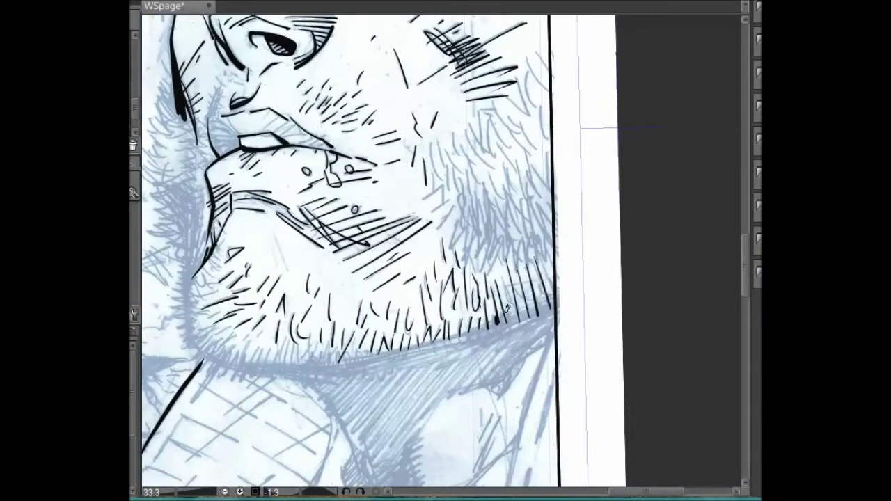
# Darken the stubble at the jaw's end near the panel border and add short bristles along the chin's front edge.
pyautogui.moveTo(506, 272)
pyautogui.mouseDown()
pyautogui.moveTo(536, 298)
pyautogui.moveTo(550, 255)
pyautogui.mouseUp()
pyautogui.moveTo(539, 288); pyautogui.dragTo(561, 252)
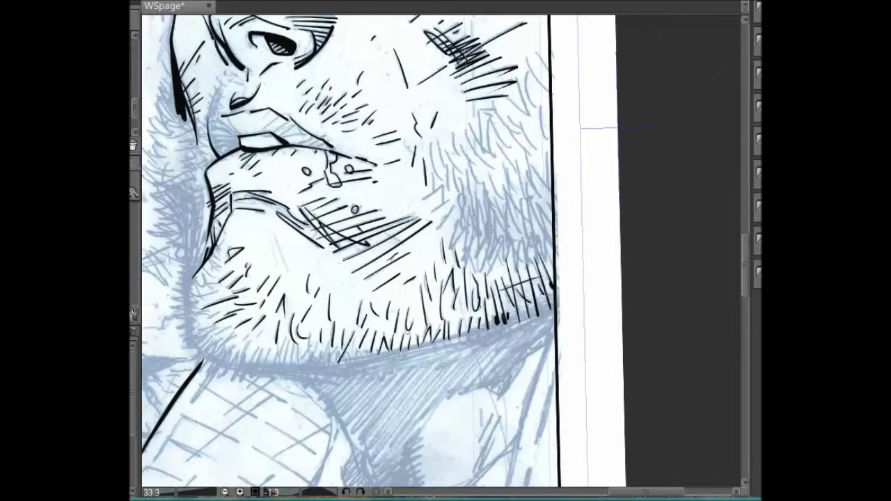
pyautogui.moveTo(549, 426); pyautogui.dragTo(632, 427)
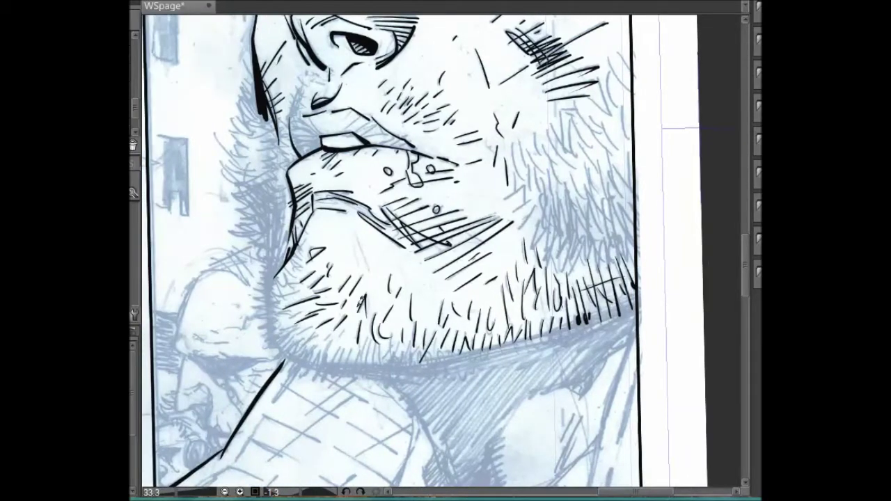
pyautogui.moveTo(475, 216)
pyautogui.mouseDown()
pyautogui.moveTo(445, 181)
pyautogui.moveTo(410, 160)
pyautogui.mouseUp()
pyautogui.moveTo(401, 160)
pyautogui.mouseDown()
pyautogui.moveTo(410, 146)
pyautogui.moveTo(416, 161)
pyautogui.moveTo(480, 151)
pyautogui.mouseUp()
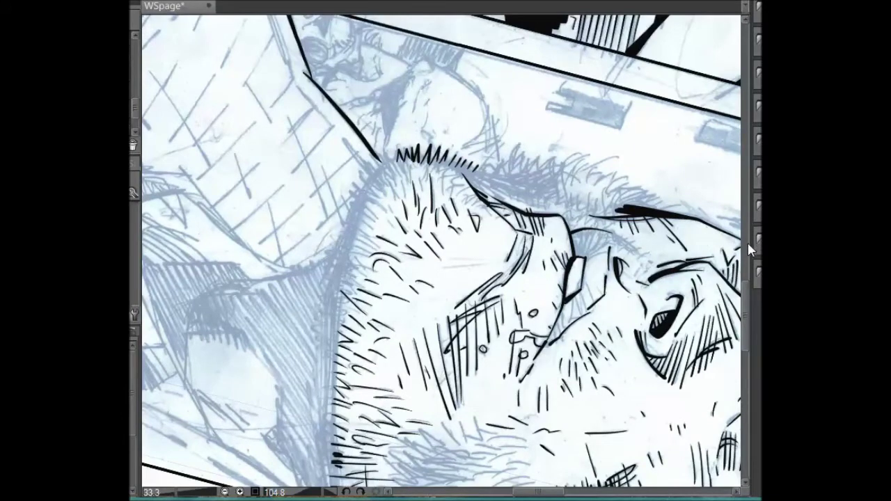
# Thicken the chin's front contour and ink heavy tapered strokes in the hollow below the lower lip.
pyautogui.moveTo(627, 209)
pyautogui.mouseDown()
pyautogui.moveTo(487, 174)
pyautogui.moveTo(373, 258)
pyautogui.moveTo(388, 213)
pyautogui.mouseUp()
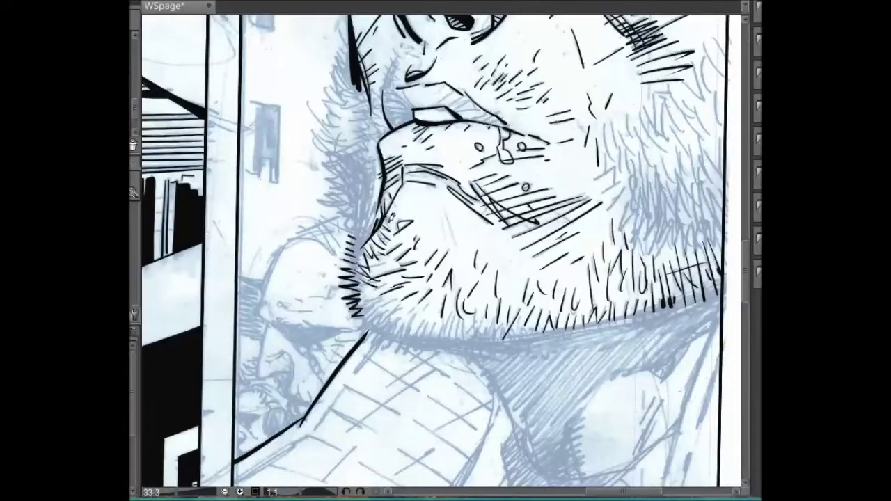
pyautogui.moveTo(356, 242)
pyautogui.mouseDown()
pyautogui.moveTo(358, 171)
pyautogui.moveTo(369, 162)
pyautogui.moveTo(381, 197)
pyautogui.moveTo(363, 293)
pyautogui.moveTo(355, 254)
pyautogui.moveTo(366, 314)
pyautogui.moveTo(363, 242)
pyautogui.mouseUp()
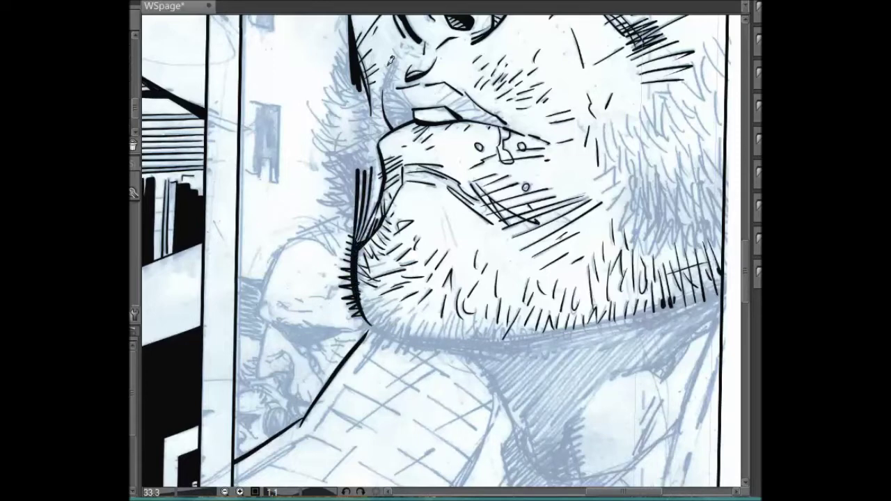
# Fill in the remaining stubble at the front of the chin and add bristles along its underside.
pyautogui.moveTo(252, 281); pyautogui.dragTo(461, 332)
pyautogui.moveTo(494, 296)
pyautogui.mouseDown()
pyautogui.moveTo(546, 285)
pyautogui.moveTo(559, 272)
pyautogui.moveTo(565, 282)
pyautogui.mouseUp()
pyautogui.moveTo(455, 293)
pyautogui.mouseDown()
pyautogui.moveTo(425, 327)
pyautogui.moveTo(411, 317)
pyautogui.moveTo(404, 327)
pyautogui.moveTo(401, 307)
pyautogui.mouseUp()
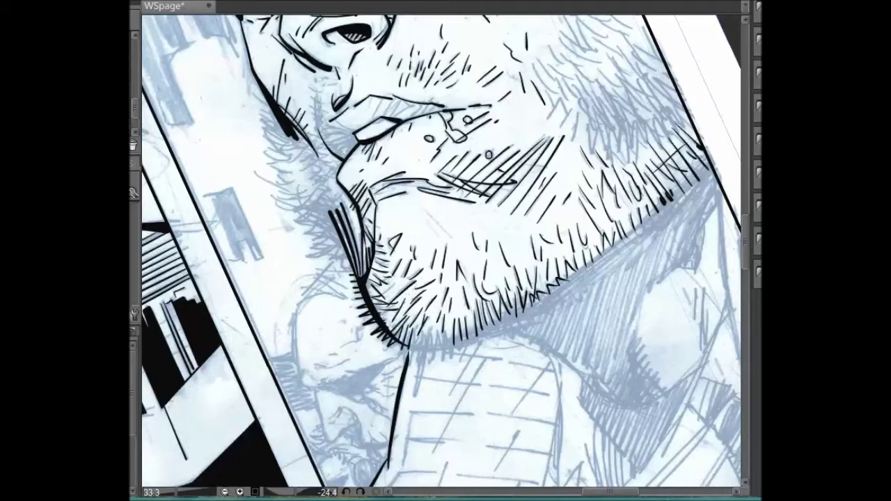
pyautogui.moveTo(466, 292)
pyautogui.mouseDown()
pyautogui.moveTo(420, 344)
pyautogui.moveTo(418, 332)
pyautogui.moveTo(451, 315)
pyautogui.moveTo(445, 358)
pyautogui.mouseUp()
pyautogui.moveTo(456, 329); pyautogui.dragTo(451, 359)
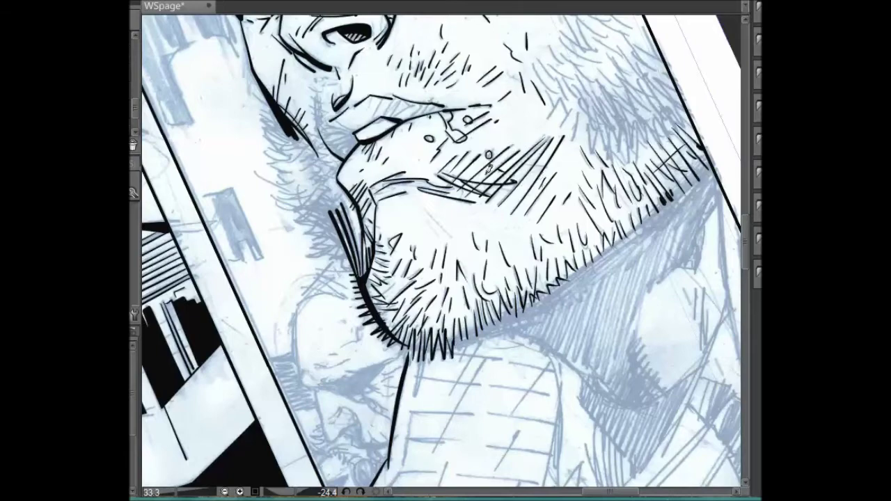
# Ink a thick black shadow along the underside of the jaw from the chin to the panel border.
pyautogui.moveTo(490, 167); pyautogui.dragTo(150, 237)
pyautogui.moveTo(346, 188)
pyautogui.mouseDown()
pyautogui.moveTo(393, 386)
pyautogui.moveTo(394, 276)
pyautogui.mouseUp()
pyautogui.moveTo(387, 263); pyautogui.dragTo(468, 417)
pyautogui.moveTo(352, 149)
pyautogui.mouseDown()
pyautogui.moveTo(373, 260)
pyautogui.moveTo(409, 344)
pyautogui.moveTo(462, 412)
pyautogui.mouseUp()
pyautogui.moveTo(353, 221)
pyautogui.mouseDown()
pyautogui.moveTo(350, 127)
pyautogui.moveTo(340, 147)
pyautogui.mouseUp()
pyautogui.moveTo(354, 127)
pyautogui.mouseDown()
pyautogui.moveTo(343, 134)
pyautogui.moveTo(456, 411)
pyautogui.mouseUp()
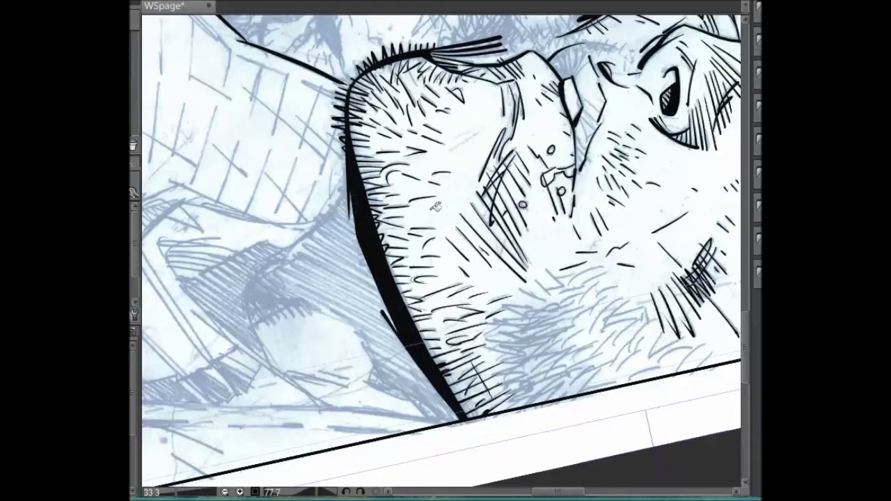
# Outline the neck's edge against the collar, from under the chin around the throat's base.
pyautogui.moveTo(406, 200); pyautogui.dragTo(362, 230)
pyautogui.moveTo(337, 405)
pyautogui.mouseDown()
pyautogui.moveTo(346, 327)
pyautogui.moveTo(329, 281)
pyautogui.mouseUp()
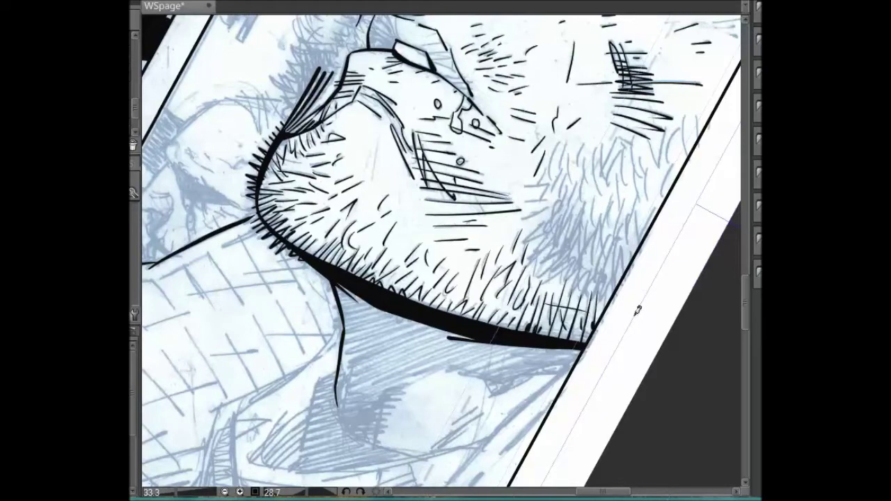
pyautogui.moveTo(515, 386); pyautogui.dragTo(488, 328)
pyautogui.moveTo(245, 285); pyautogui.dragTo(274, 358)
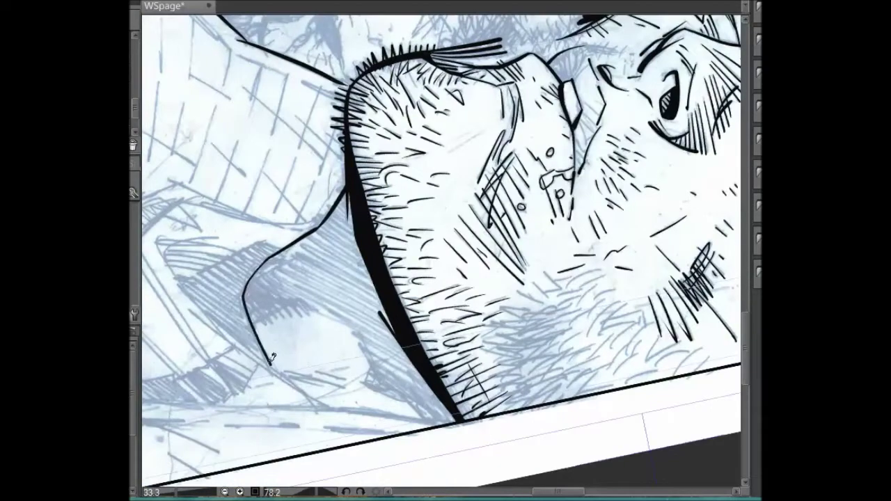
# Ink the back neck line and outline the shadow shape beneath the jaw's rear, and fill that shape with black.
pyautogui.moveTo(607, 217); pyautogui.dragTo(456, 336)
pyautogui.moveTo(582, 182)
pyautogui.mouseDown()
pyautogui.moveTo(569, 270)
pyautogui.moveTo(607, 198)
pyautogui.moveTo(656, 340)
pyautogui.moveTo(604, 197)
pyautogui.mouseUp()
pyautogui.moveTo(574, 269); pyautogui.dragTo(550, 295)
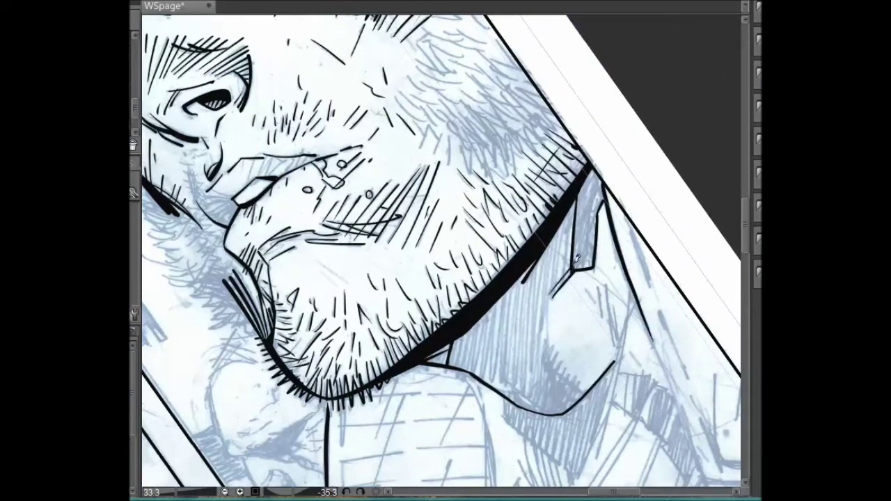
pyautogui.click(586, 222)
# Ink a black shadow with short crosshatched strokes at the base of the throat.
pyautogui.moveTo(679, 353); pyautogui.dragTo(479, 419)
pyautogui.moveTo(500, 330)
pyautogui.mouseDown()
pyautogui.moveTo(532, 366)
pyautogui.moveTo(535, 426)
pyautogui.mouseUp()
pyautogui.moveTo(565, 390); pyautogui.dragTo(554, 409)
pyautogui.moveTo(567, 391); pyautogui.dragTo(540, 426)
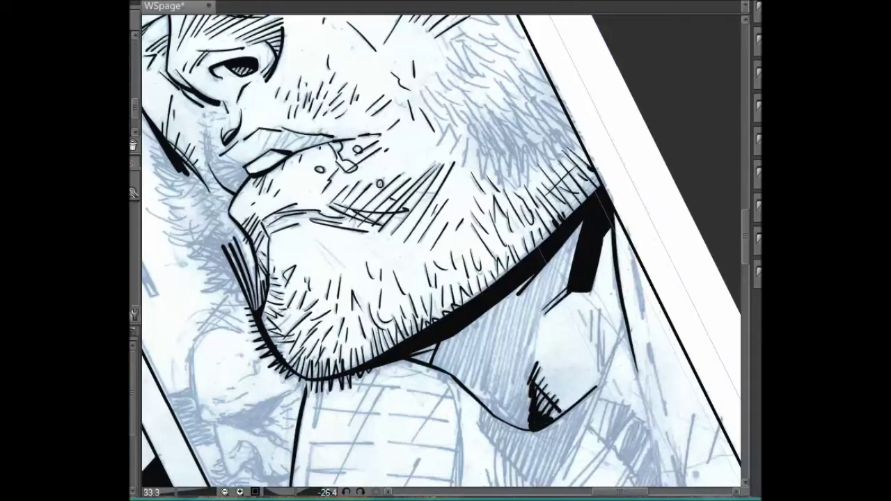
pyautogui.moveTo(523, 275)
pyautogui.mouseDown()
pyautogui.moveTo(473, 362)
pyautogui.moveTo(417, 430)
pyautogui.mouseUp()
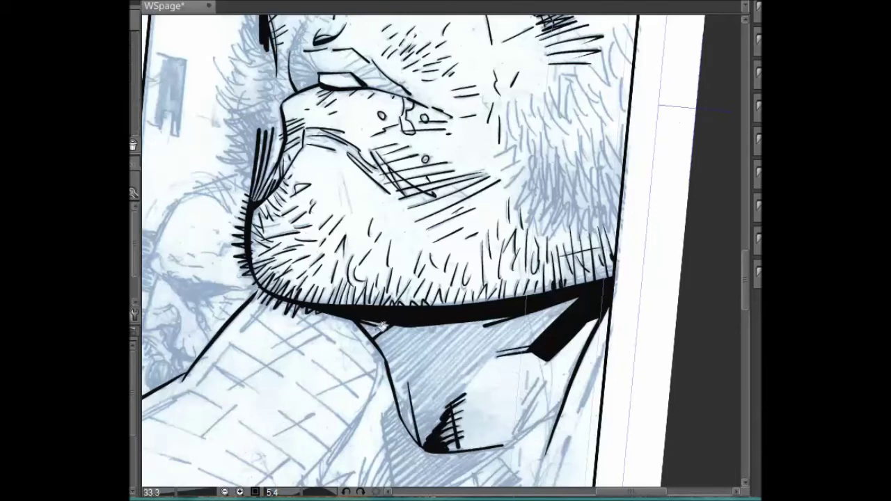
# Hatch the neck shadow beneath the jaw with dense parallel diagonal strokes, from the throat's base up to the black rear shadow.
pyautogui.moveTo(461, 427)
pyautogui.mouseDown()
pyautogui.moveTo(451, 417)
pyautogui.moveTo(491, 356)
pyautogui.moveTo(593, 289)
pyautogui.moveTo(379, 341)
pyautogui.moveTo(422, 439)
pyautogui.moveTo(456, 430)
pyautogui.mouseUp()
pyautogui.moveTo(381, 351)
pyautogui.mouseDown()
pyautogui.moveTo(418, 322)
pyautogui.moveTo(439, 319)
pyautogui.mouseUp()
pyautogui.moveTo(386, 369)
pyautogui.mouseDown()
pyautogui.moveTo(452, 319)
pyautogui.moveTo(465, 322)
pyautogui.mouseUp()
pyautogui.moveTo(393, 389); pyautogui.dragTo(473, 322)
pyautogui.moveTo(400, 411); pyautogui.dragTo(491, 326)
pyautogui.moveTo(415, 439); pyautogui.dragTo(497, 328)
pyautogui.moveTo(417, 417); pyautogui.dragTo(487, 351)
pyautogui.moveTo(407, 435)
pyautogui.mouseDown()
pyautogui.moveTo(481, 356)
pyautogui.moveTo(591, 291)
pyautogui.mouseUp()
pyautogui.moveTo(500, 355)
pyautogui.mouseDown()
pyautogui.moveTo(551, 308)
pyautogui.moveTo(593, 286)
pyautogui.mouseUp()
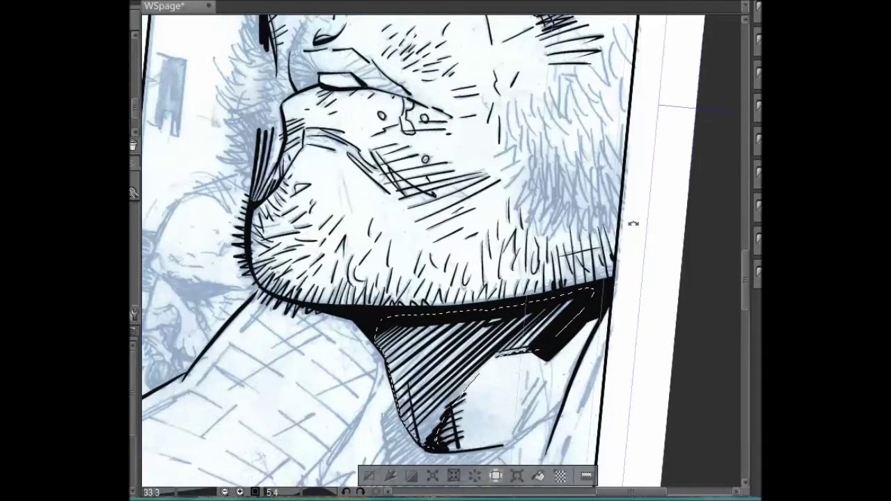
# Clear the selection around the neck shadow and thicken its dark edge along the front of the throat and under the chin.
pyautogui.moveTo(652, 156); pyautogui.dragTo(547, 47)
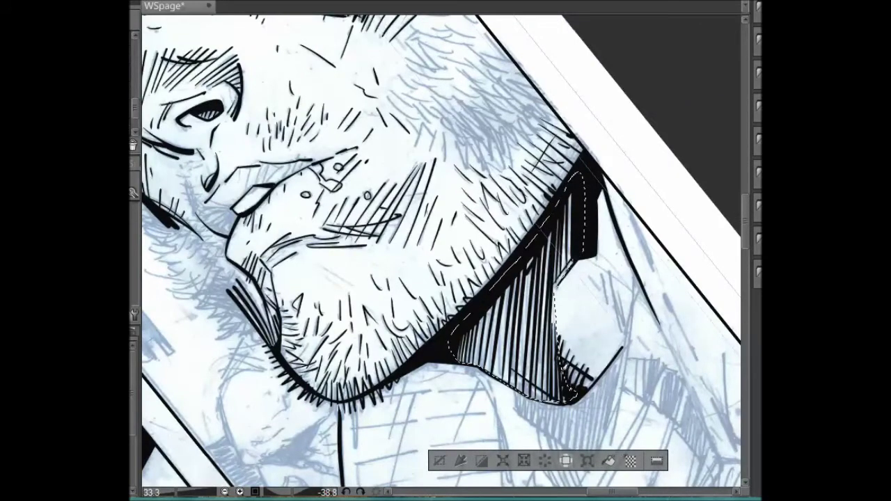
pyautogui.hotkey('ctrl', 'd')
pyautogui.moveTo(636, 193); pyautogui.dragTo(588, 391)
pyautogui.moveTo(373, 383); pyautogui.dragTo(368, 424)
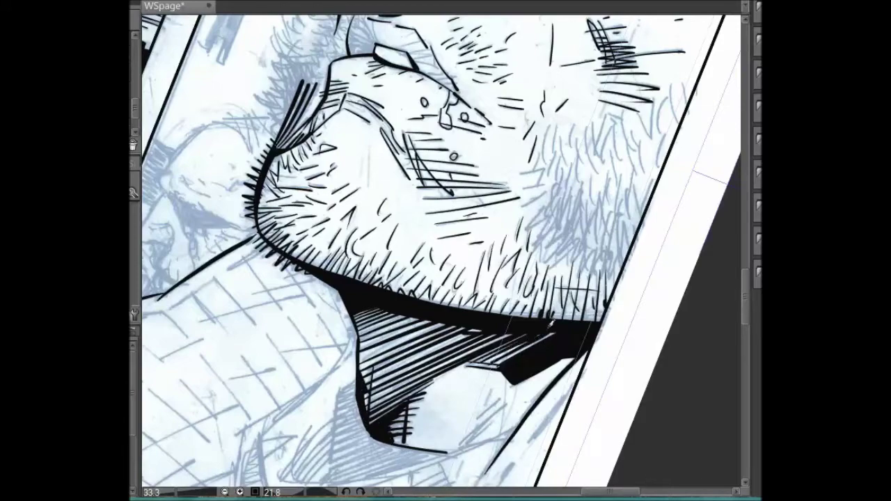
pyautogui.moveTo(499, 261); pyautogui.dragTo(389, 351)
pyautogui.moveTo(424, 324); pyautogui.dragTo(401, 344)
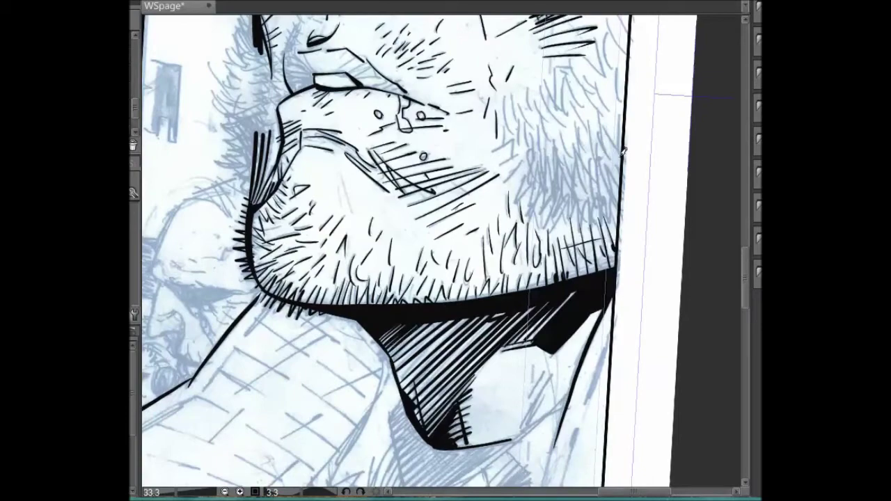
# Outline the jacket collar's edge from the back of the neck down to its corner and across to the panel border.
pyautogui.moveTo(746, 258); pyautogui.dragTo(746, 296)
pyautogui.moveTo(561, 167); pyautogui.dragTo(507, 328)
pyautogui.moveTo(560, 230)
pyautogui.mouseDown()
pyautogui.moveTo(445, 348)
pyautogui.moveTo(463, 452)
pyautogui.mouseUp()
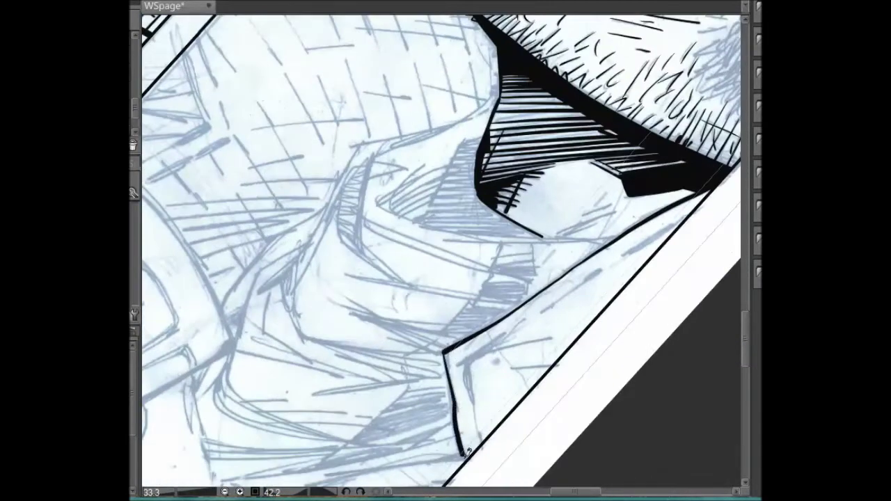
# Ink a broken seam line inside the jacket collar's edge and add short crease strokes at its corner.
pyautogui.moveTo(304, 292); pyautogui.dragTo(334, 264)
pyautogui.moveTo(602, 238); pyautogui.dragTo(553, 289)
pyautogui.moveTo(620, 222); pyautogui.dragTo(668, 171)
pyautogui.moveTo(520, 424); pyautogui.dragTo(487, 357)
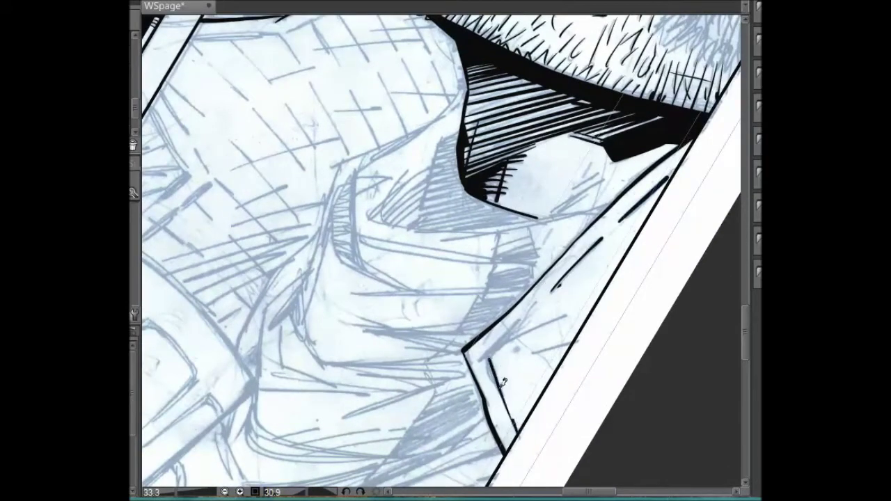
pyautogui.moveTo(518, 319); pyautogui.dragTo(485, 358)
pyautogui.moveTo(554, 322); pyautogui.dragTo(497, 347)
pyautogui.moveTo(575, 340); pyautogui.dragTo(530, 353)
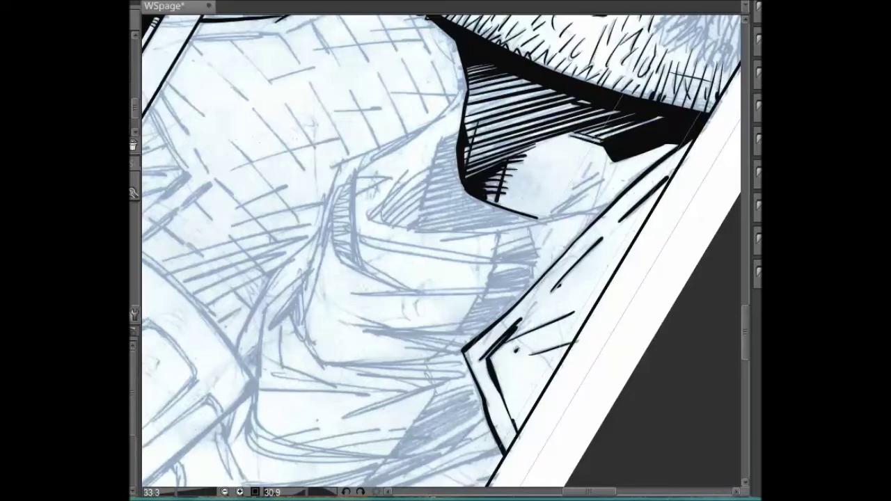
# Ink the narrow fold where the neck cloth meets the shoulder, with tapered outlines and fine hatching inside it.
pyautogui.moveTo(327, 306); pyautogui.dragTo(300, 338)
pyautogui.moveTo(319, 288)
pyautogui.mouseDown()
pyautogui.moveTo(291, 345)
pyautogui.moveTo(297, 433)
pyautogui.mouseUp()
pyautogui.moveTo(306, 338); pyautogui.dragTo(295, 411)
pyautogui.moveTo(318, 315); pyautogui.dragTo(301, 364)
pyautogui.scroll(-3, 445, 251)
pyautogui.moveTo(327, 228)
pyautogui.mouseDown()
pyautogui.moveTo(302, 285)
pyautogui.moveTo(327, 354)
pyautogui.mouseUp()
pyautogui.moveTo(309, 285); pyautogui.dragTo(339, 388)
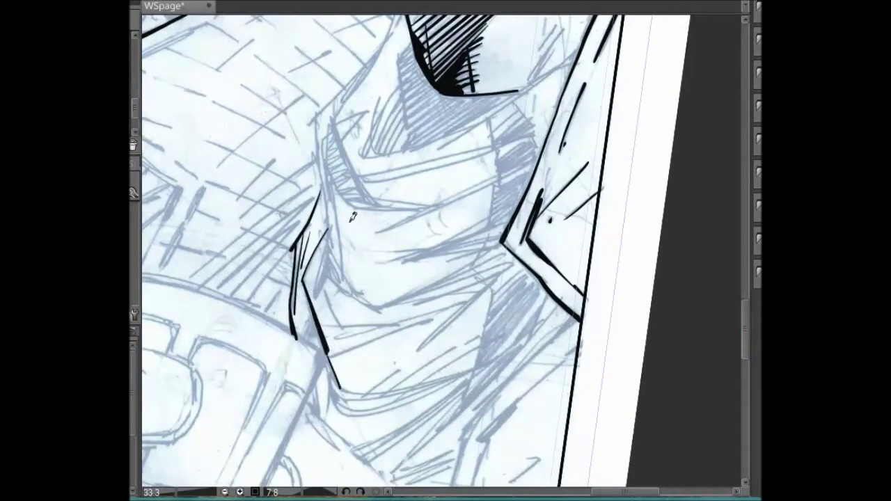
pyautogui.moveTo(317, 304); pyautogui.dragTo(306, 340)
# Ink the pointed, black-weighted fold in the neck cloth and its front edge up to the base of the throat.
pyautogui.scroll(5, 745, 292)
pyautogui.moveTo(463, 239)
pyautogui.mouseDown()
pyautogui.moveTo(490, 150)
pyautogui.moveTo(417, 174)
pyautogui.mouseUp()
pyautogui.moveTo(348, 193); pyautogui.dragTo(316, 282)
pyautogui.moveTo(329, 244); pyautogui.dragTo(321, 277)
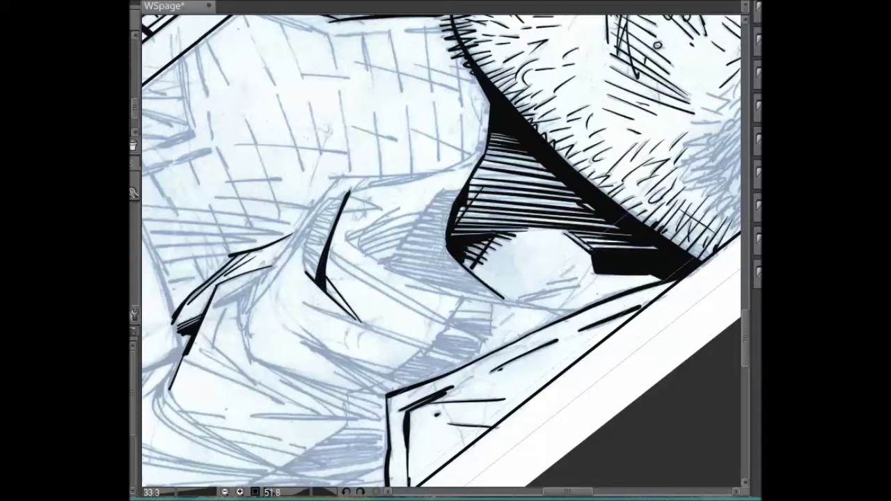
pyautogui.moveTo(602, 148); pyautogui.dragTo(425, 131)
pyautogui.moveTo(357, 192)
pyautogui.mouseDown()
pyautogui.moveTo(359, 325)
pyautogui.moveTo(368, 333)
pyautogui.moveTo(390, 326)
pyautogui.mouseUp()
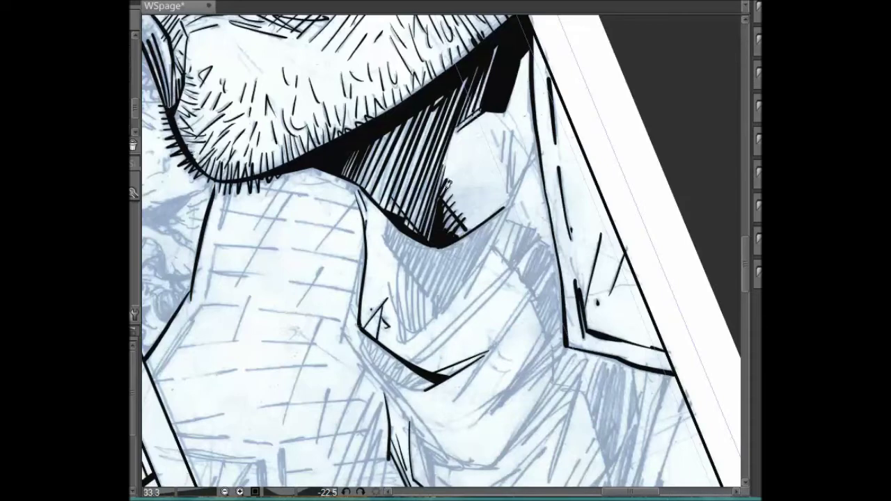
# Ink a broken inner seam line along the outer edge of the shoulder below the chin.
pyautogui.moveTo(227, 188); pyautogui.dragTo(206, 300)
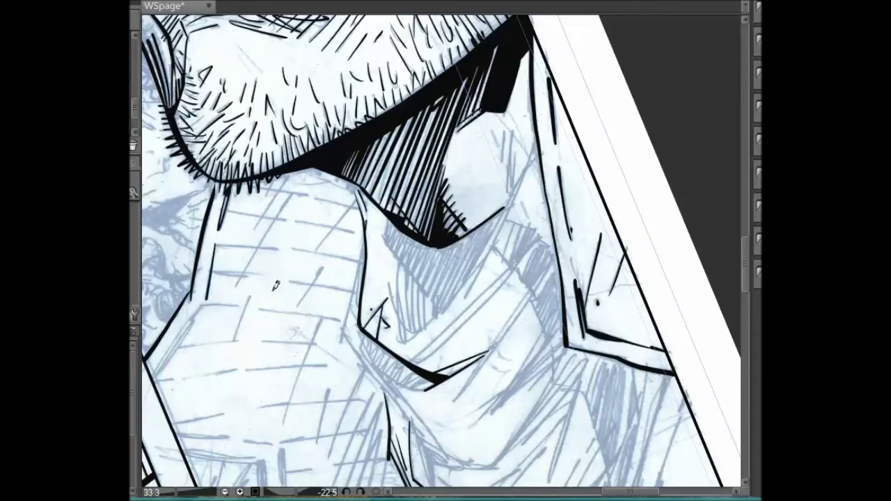
pyautogui.moveTo(155, 373)
pyautogui.mouseDown()
pyautogui.moveTo(203, 305)
pyautogui.moveTo(154, 376)
pyautogui.mouseUp()
pyautogui.hotkey('ctrl', 'z')
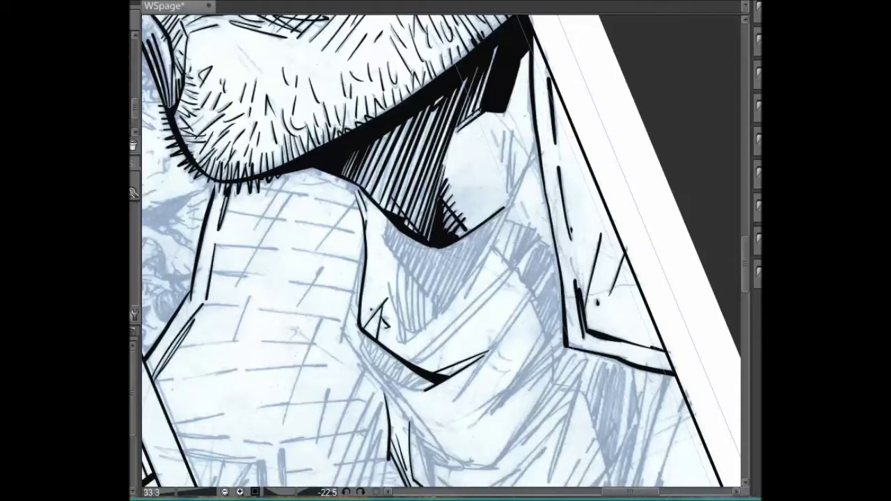
# Ink the long diagonal pattern strokes across the upper part of the textured shoulder.
pyautogui.moveTo(282, 425); pyautogui.dragTo(323, 317)
pyautogui.moveTo(236, 341); pyautogui.dragTo(253, 291)
pyautogui.moveTo(297, 308); pyautogui.dragTo(356, 201)
pyautogui.moveTo(237, 288); pyautogui.dragTo(296, 183)
pyautogui.moveTo(257, 230); pyautogui.dragTo(291, 164)
# Ink dense tapering strokes on the lower shoulder beside the neck cloth, down to the strap's upper edge.
pyautogui.scroll(-3, 307, 251)
pyautogui.moveTo(318, 280); pyautogui.dragTo(329, 227)
pyautogui.moveTo(329, 297); pyautogui.dragTo(369, 202)
pyautogui.hotkey('ctrl', 'z')
pyautogui.moveTo(322, 369)
pyautogui.mouseDown()
pyautogui.moveTo(384, 223)
pyautogui.moveTo(379, 231)
pyautogui.mouseUp()
pyautogui.moveTo(331, 376); pyautogui.dragTo(388, 246)
pyautogui.moveTo(350, 361)
pyautogui.mouseDown()
pyautogui.moveTo(387, 261)
pyautogui.moveTo(359, 368)
pyautogui.mouseUp()
pyautogui.moveTo(396, 295); pyautogui.dragTo(383, 356)
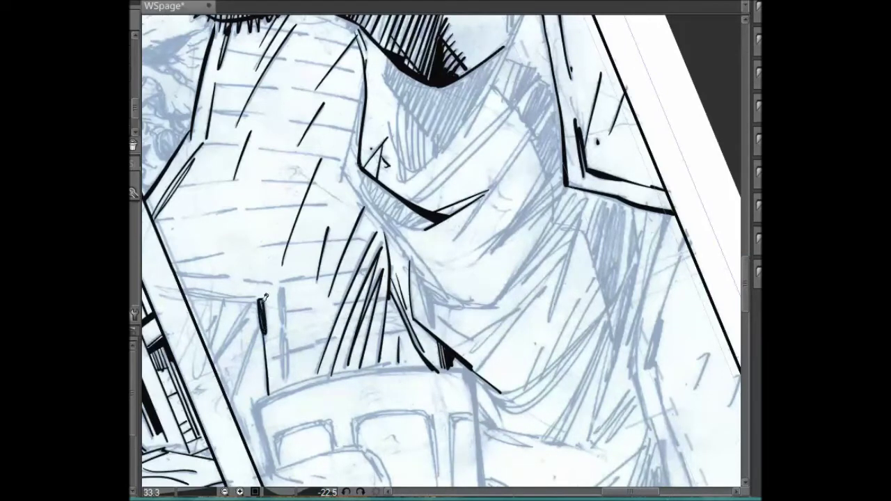
# Ink the angular fold at the shoulder's lower edge by the panel border, with short hatch strokes beneath it.
pyautogui.moveTo(466, 290); pyautogui.dragTo(757, 240)
pyautogui.scroll(5, 418, 243)
pyautogui.moveTo(348, 259); pyautogui.dragTo(340, 184)
pyautogui.moveTo(360, 49)
pyautogui.mouseDown()
pyautogui.moveTo(418, 355)
pyautogui.moveTo(417, 405)
pyautogui.mouseUp()
pyautogui.moveTo(450, 347); pyautogui.dragTo(431, 403)
pyautogui.moveTo(462, 365); pyautogui.dragTo(450, 445)
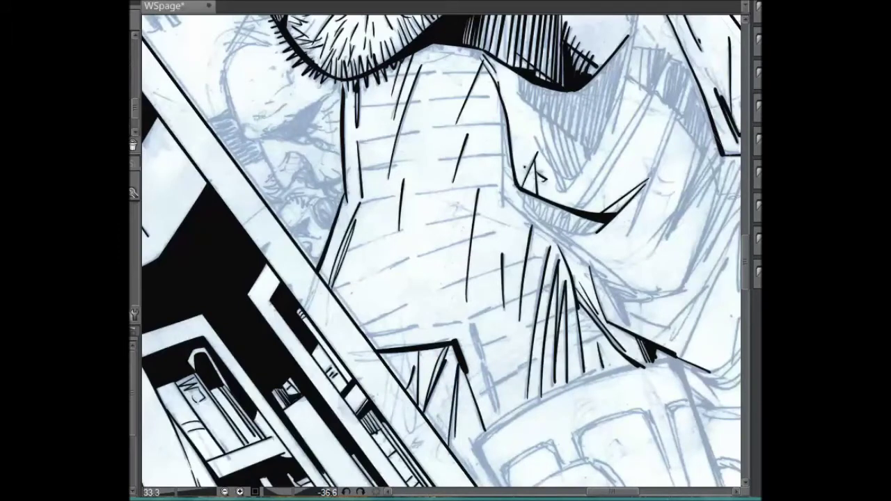
# Ink the shoulder garment's edge along the neck cloth and the curved fold line continuing below it, redoing the edge stroke.
pyautogui.moveTo(512, 205); pyautogui.dragTo(501, 89)
pyautogui.hotkey('ctrl', 'z')
pyautogui.moveTo(513, 205); pyautogui.dragTo(501, 89)
pyautogui.hotkey('ctrl', 'z')
pyautogui.hotkey('ctrl', 'y')
pyautogui.moveTo(695, 124); pyautogui.dragTo(529, 248)
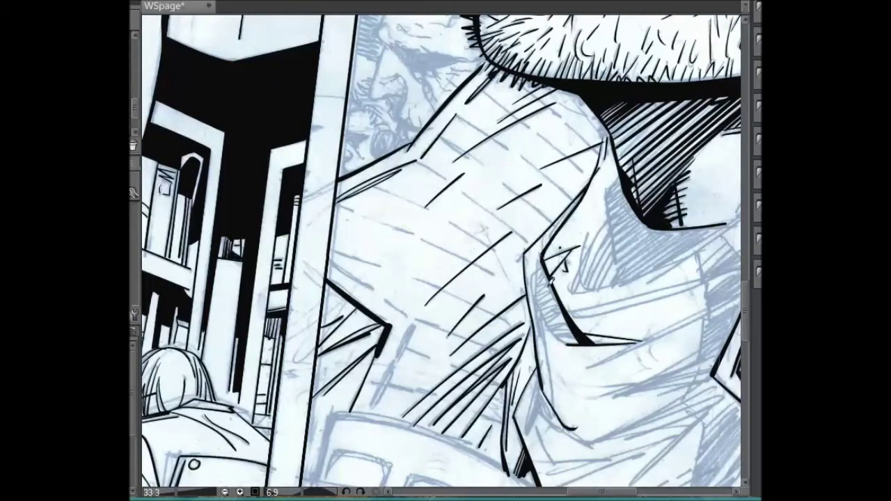
# Cross the diagonal strokes on the upper shoulder, just below the chin, with short lines to form the grid texture.
pyautogui.moveTo(579, 61); pyautogui.dragTo(244, 132)
pyautogui.moveTo(333, 192); pyautogui.dragTo(300, 250)
pyautogui.moveTo(357, 207); pyautogui.dragTo(325, 262)
pyautogui.moveTo(399, 144); pyautogui.dragTo(369, 191)
pyautogui.moveTo(335, 122); pyautogui.dragTo(379, 181)
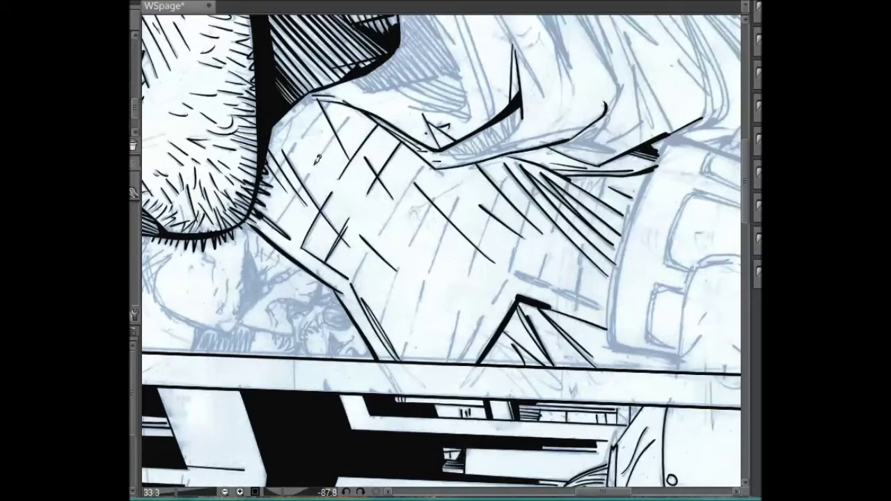
pyautogui.moveTo(312, 112); pyautogui.dragTo(350, 167)
pyautogui.moveTo(310, 171); pyautogui.dragTo(273, 224)
pyautogui.moveTo(301, 140); pyautogui.dragTo(267, 185)
pyautogui.moveTo(306, 102)
pyautogui.mouseDown()
pyautogui.moveTo(331, 139)
pyautogui.moveTo(278, 121)
pyautogui.mouseUp()
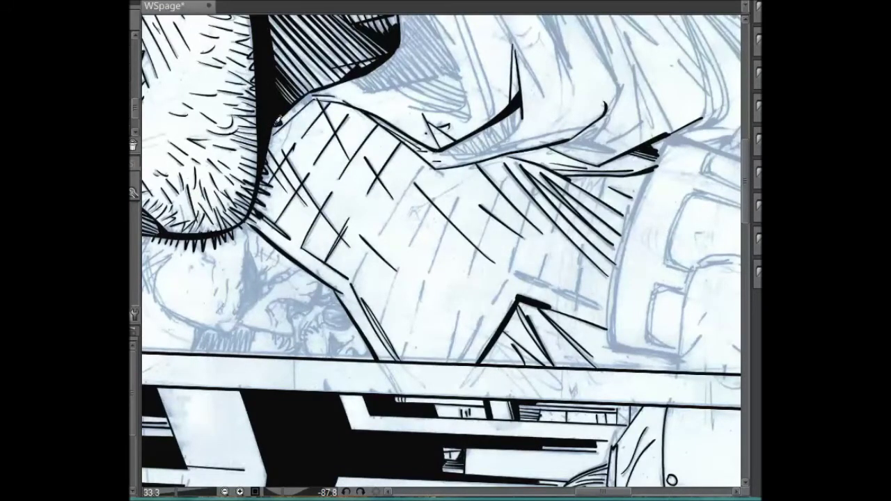
# Continue the crosswise texture lines through the middle of the shoulder towards the panel border.
pyautogui.moveTo(369, 245); pyautogui.dragTo(352, 285)
pyautogui.moveTo(428, 163); pyautogui.dragTo(382, 235)
pyautogui.moveTo(430, 206); pyautogui.dragTo(409, 249)
pyautogui.moveTo(445, 182); pyautogui.dragTo(426, 209)
pyautogui.moveTo(410, 253); pyautogui.dragTo(383, 311)
pyautogui.moveTo(435, 265); pyautogui.dragTo(413, 332)
pyautogui.moveTo(459, 195); pyautogui.dragTo(424, 278)
pyautogui.moveTo(415, 327); pyautogui.dragTo(404, 361)
# Complete the crosswise texture lines on the lower shoulder between the angular fold, the strap and the neck cloth.
pyautogui.moveTo(508, 170); pyautogui.dragTo(451, 361)
pyautogui.moveTo(483, 316); pyautogui.dragTo(455, 363)
pyautogui.moveTo(519, 246); pyautogui.dragTo(493, 302)
pyautogui.moveTo(538, 181); pyautogui.dragTo(512, 271)
pyautogui.moveTo(571, 178)
pyautogui.mouseDown()
pyautogui.moveTo(553, 236)
pyautogui.moveTo(488, 285)
pyautogui.moveTo(454, 328)
pyautogui.moveTo(456, 422)
pyautogui.mouseUp()
pyautogui.moveTo(454, 369); pyautogui.dragTo(459, 419)
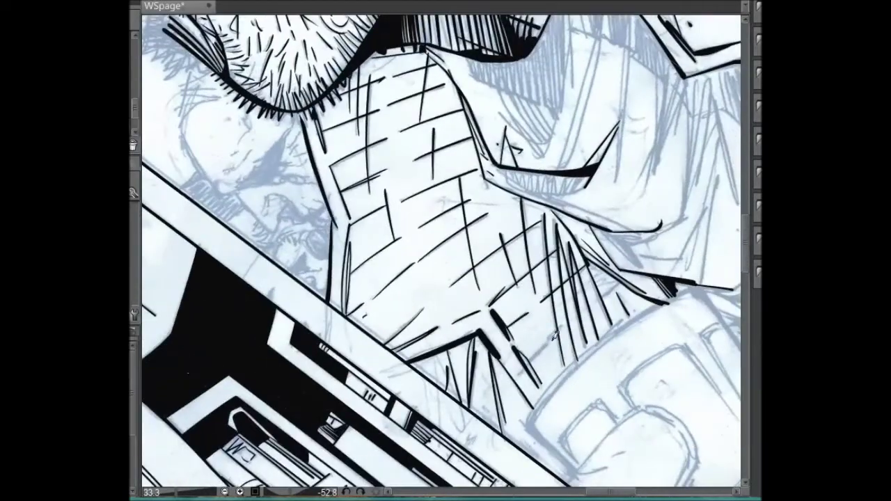
pyautogui.moveTo(559, 330); pyautogui.dragTo(529, 365)
pyautogui.moveTo(564, 324); pyautogui.dragTo(545, 345)
pyautogui.moveTo(627, 273); pyautogui.dragTo(582, 316)
# Hatch the far corner of the mouth and the upper lip with fine curved strokes.
pyautogui.scroll(-3, 701, 202)
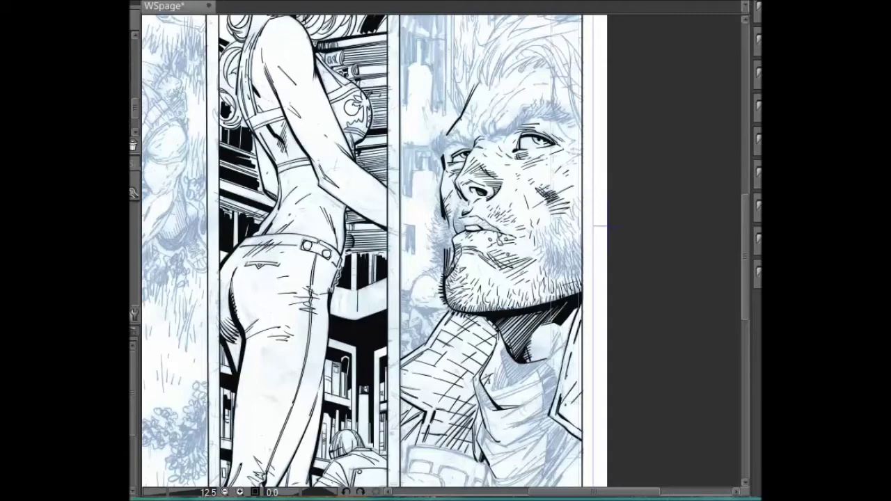
pyautogui.scroll(3, 608, 226)
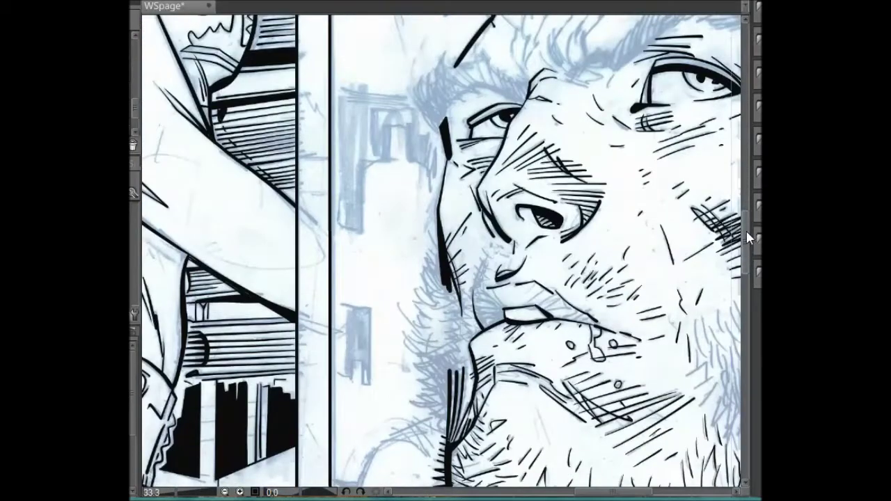
pyautogui.moveTo(747, 237)
pyautogui.mouseDown()
pyautogui.moveTo(751, 290)
pyautogui.moveTo(749, 251)
pyautogui.mouseUp()
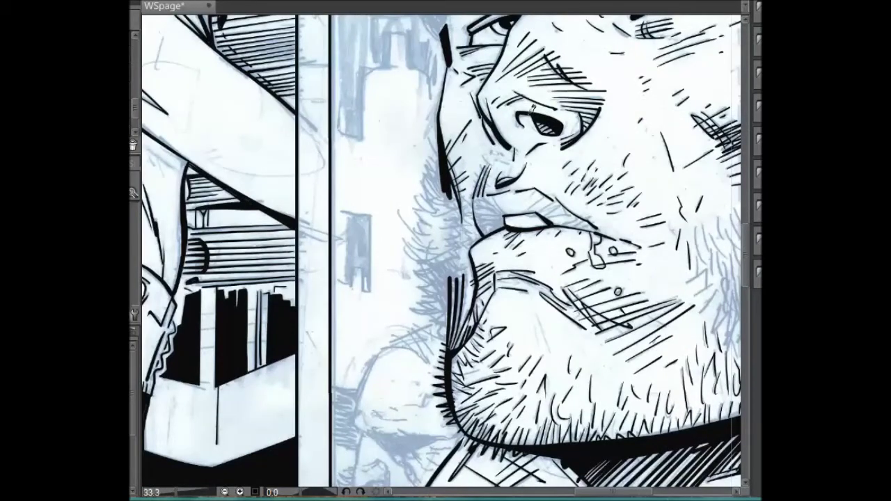
pyautogui.moveTo(503, 212)
pyautogui.mouseDown()
pyautogui.moveTo(513, 259)
pyautogui.moveTo(491, 239)
pyautogui.moveTo(488, 259)
pyautogui.mouseUp()
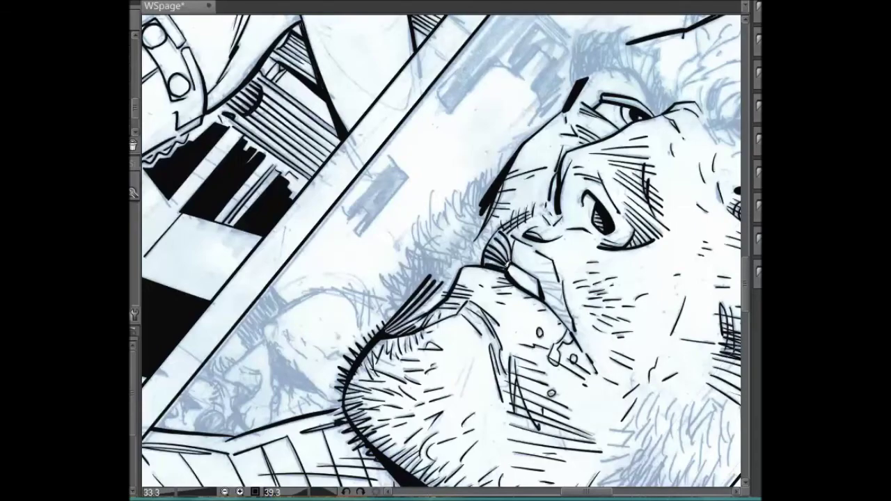
pyautogui.moveTo(518, 179); pyautogui.dragTo(495, 148)
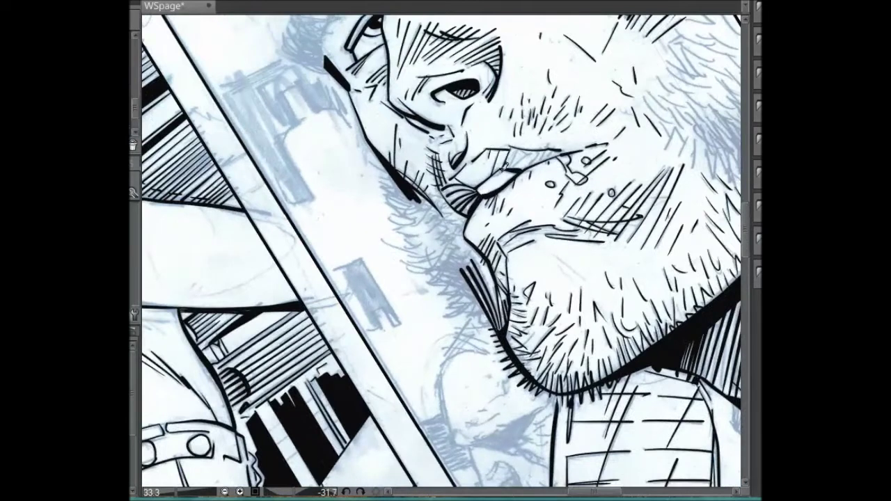
# Ink the frown wrinkles rising from between the brows onto the lower forehead, with a black accent at their base.
pyautogui.scroll(6, 544, 144)
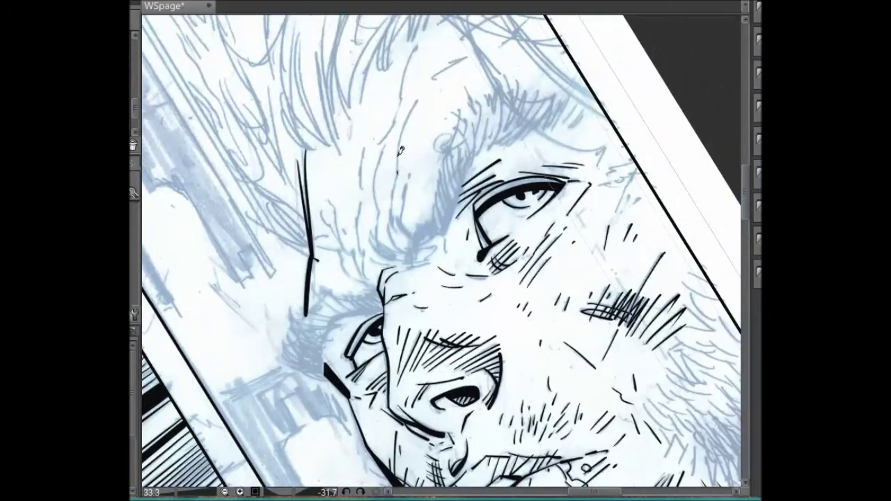
pyautogui.moveTo(417, 95)
pyautogui.mouseDown()
pyautogui.moveTo(394, 197)
pyautogui.moveTo(419, 252)
pyautogui.mouseUp()
pyautogui.moveTo(382, 144)
pyautogui.mouseDown()
pyautogui.moveTo(382, 249)
pyautogui.moveTo(399, 192)
pyautogui.moveTo(405, 228)
pyautogui.moveTo(367, 169)
pyautogui.moveTo(361, 221)
pyautogui.moveTo(369, 257)
pyautogui.moveTo(361, 276)
pyautogui.mouseUp()
pyautogui.moveTo(331, 185); pyautogui.dragTo(348, 252)
pyautogui.moveTo(334, 220); pyautogui.dragTo(344, 240)
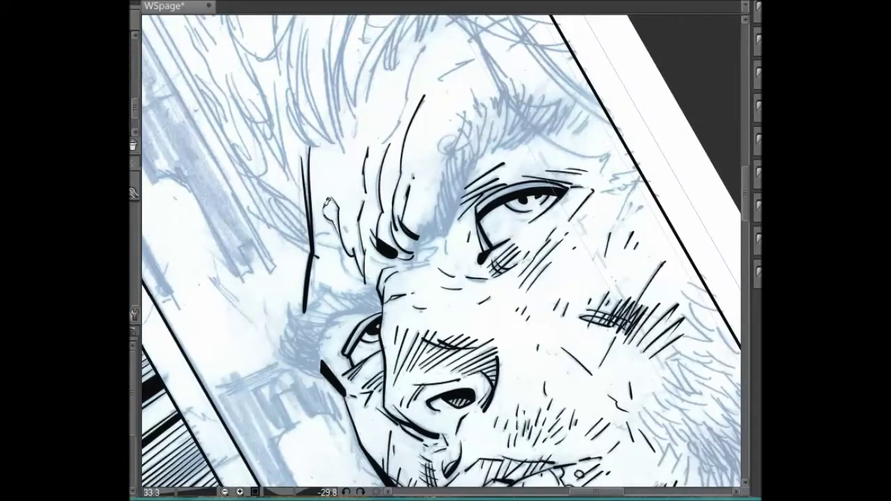
# Extend the forehead wrinkles up towards the hairline and add small creases near the far temple, redoing the first stroke.
pyautogui.moveTo(400, 129); pyautogui.dragTo(432, 35)
pyautogui.hotkey('ctrl', 'z')
pyautogui.moveTo(410, 102); pyautogui.dragTo(430, 41)
pyautogui.moveTo(339, 173); pyautogui.dragTo(392, 132)
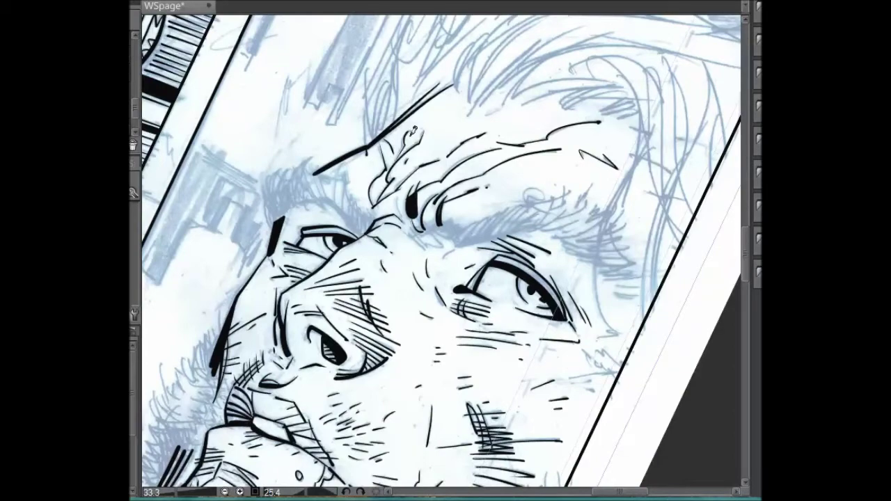
# Add short crease strokes at the bridge of the nose and beside the near eye's outer corner.
pyautogui.moveTo(641, 212); pyautogui.dragTo(630, 182)
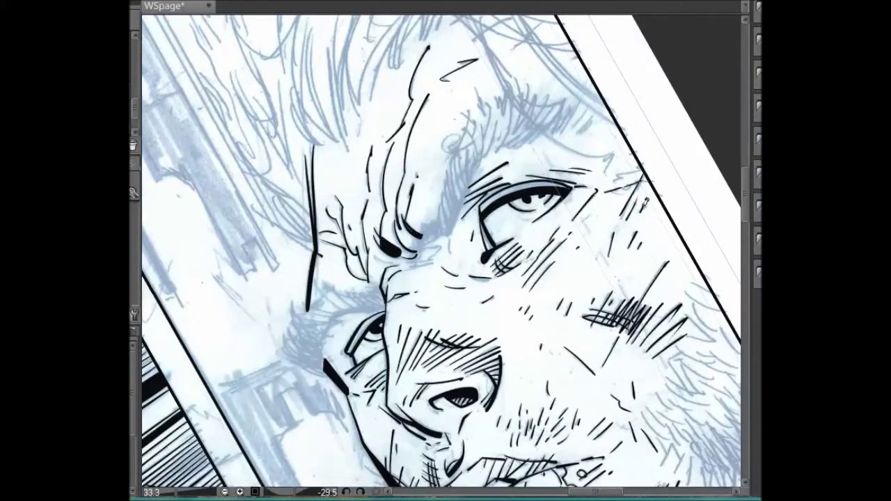
pyautogui.moveTo(409, 266); pyautogui.dragTo(443, 240)
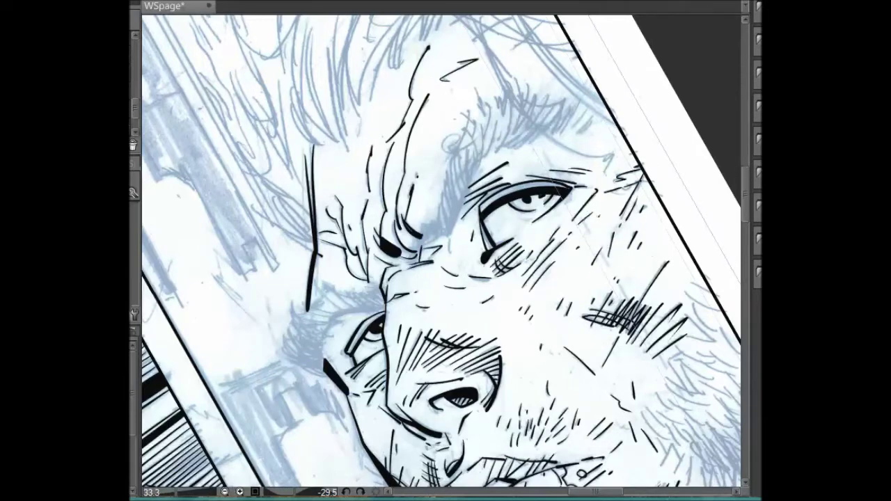
pyautogui.moveTo(630, 182); pyautogui.dragTo(598, 293)
# Ink the beard on the far side of the face, from a dark tuft beside the lower lip up along the cheek.
pyautogui.moveTo(209, 488); pyautogui.dragTo(230, 324)
pyautogui.moveTo(221, 292)
pyautogui.mouseDown()
pyautogui.moveTo(231, 336)
pyautogui.moveTo(242, 315)
pyautogui.mouseUp()
pyautogui.moveTo(240, 277); pyautogui.dragTo(251, 295)
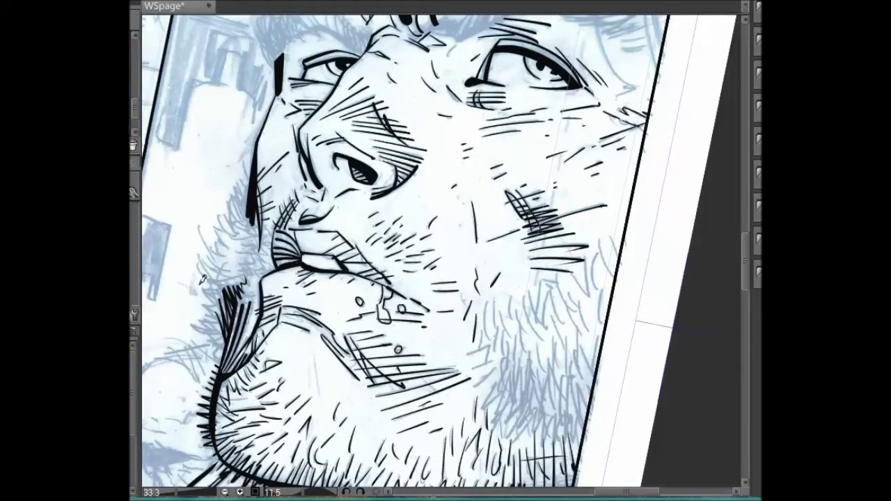
pyautogui.moveTo(211, 337); pyautogui.dragTo(228, 354)
pyautogui.moveTo(208, 327); pyautogui.dragTo(230, 348)
pyautogui.moveTo(224, 315)
pyautogui.mouseDown()
pyautogui.moveTo(227, 285)
pyautogui.moveTo(206, 292)
pyautogui.mouseUp()
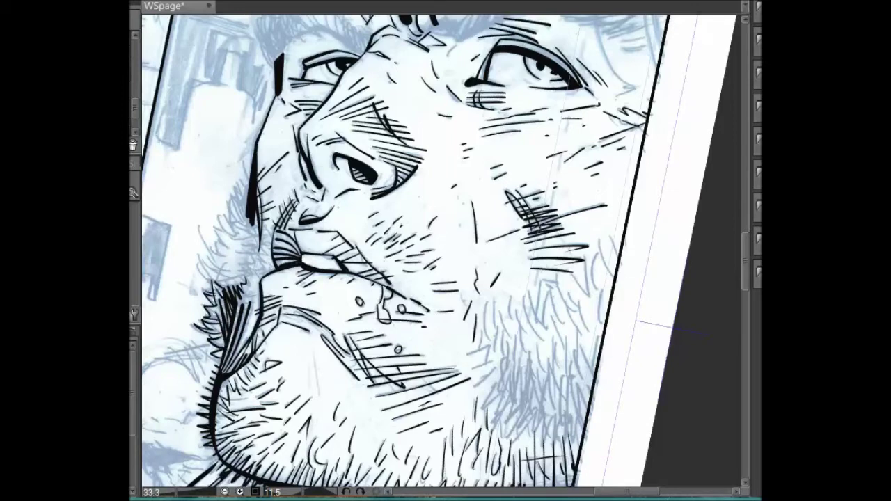
pyautogui.moveTo(245, 202)
pyautogui.mouseDown()
pyautogui.moveTo(223, 273)
pyautogui.moveTo(208, 242)
pyautogui.moveTo(221, 234)
pyautogui.moveTo(226, 247)
pyautogui.moveTo(219, 236)
pyautogui.moveTo(241, 228)
pyautogui.moveTo(238, 182)
pyautogui.moveTo(252, 195)
pyautogui.moveTo(259, 230)
pyautogui.moveTo(260, 163)
pyautogui.moveTo(322, 106)
pyautogui.moveTo(362, 72)
pyautogui.mouseUp()
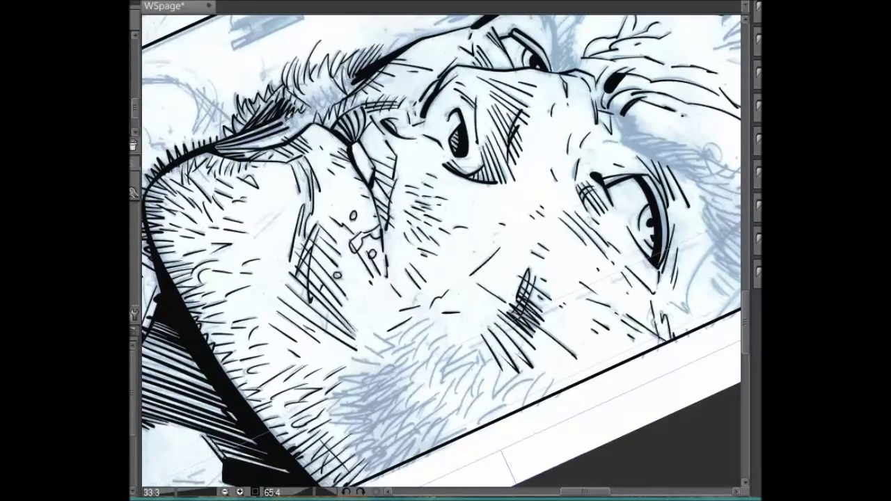
pyautogui.moveTo(312, 112); pyautogui.dragTo(356, 60)
# Hatch the inner end of the near eyebrow and fill the crease above the nose bridge with black.
pyautogui.scroll(5, 441, 251)
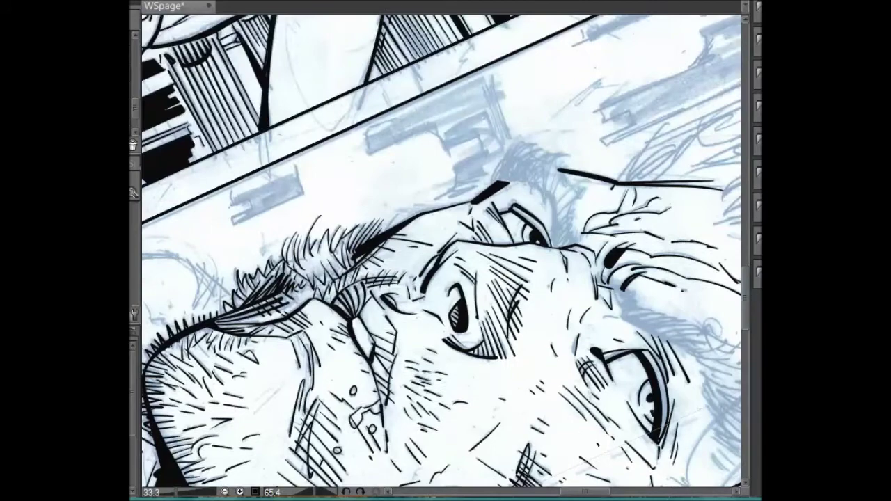
pyautogui.moveTo(612, 204); pyautogui.dragTo(682, 327)
pyautogui.moveTo(497, 259); pyautogui.dragTo(475, 325)
pyautogui.moveTo(478, 294)
pyautogui.mouseDown()
pyautogui.moveTo(467, 327)
pyautogui.moveTo(468, 263)
pyautogui.moveTo(468, 301)
pyautogui.mouseUp()
pyautogui.moveTo(490, 232)
pyautogui.mouseDown()
pyautogui.moveTo(473, 282)
pyautogui.moveTo(480, 269)
pyautogui.mouseUp()
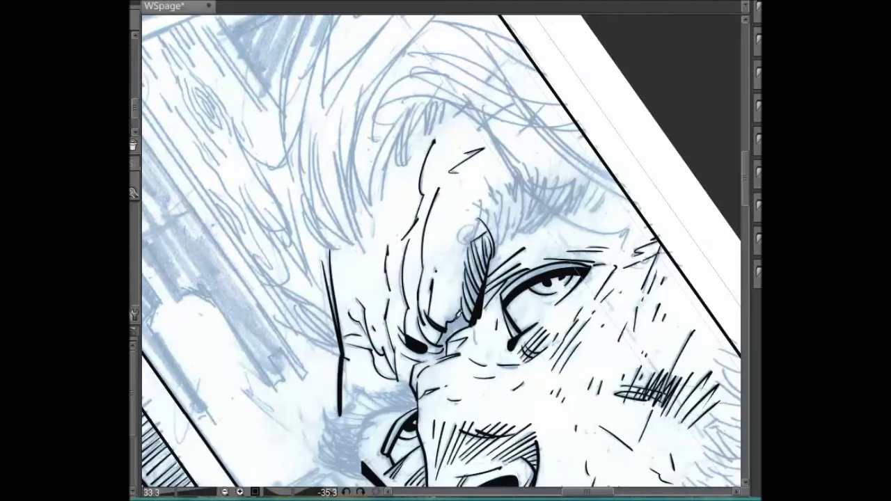
pyautogui.moveTo(466, 281); pyautogui.dragTo(440, 343)
# Ink the near eyebrow's hairs with overlapping tapered strokes from its inner end out towards the panel border.
pyautogui.moveTo(480, 227); pyautogui.dragTo(474, 237)
pyautogui.moveTo(491, 200); pyautogui.dragTo(473, 239)
pyautogui.moveTo(489, 202)
pyautogui.mouseDown()
pyautogui.moveTo(478, 224)
pyautogui.moveTo(495, 248)
pyautogui.mouseUp()
pyautogui.moveTo(498, 187)
pyautogui.mouseDown()
pyautogui.moveTo(524, 202)
pyautogui.moveTo(506, 245)
pyautogui.mouseUp()
pyautogui.moveTo(524, 162); pyautogui.dragTo(512, 236)
pyautogui.moveTo(504, 197); pyautogui.dragTo(515, 163)
pyautogui.moveTo(520, 232)
pyautogui.mouseDown()
pyautogui.moveTo(528, 164)
pyautogui.moveTo(572, 180)
pyautogui.mouseUp()
pyautogui.moveTo(568, 213)
pyautogui.mouseDown()
pyautogui.moveTo(580, 172)
pyautogui.moveTo(605, 189)
pyautogui.mouseUp()
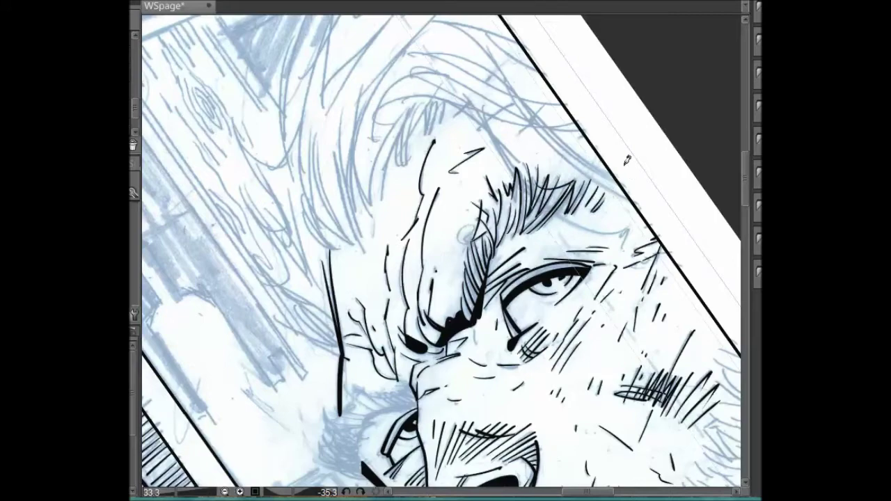
# Ink the lid crease above the far eye and hatch the inner end of the far eyebrow.
pyautogui.moveTo(360, 444)
pyautogui.mouseDown()
pyautogui.moveTo(368, 419)
pyautogui.moveTo(415, 398)
pyautogui.mouseUp()
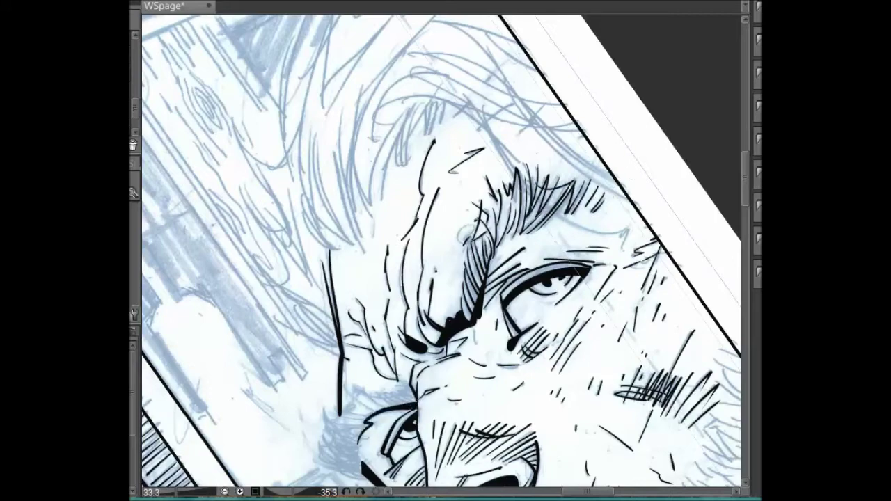
pyautogui.moveTo(410, 201)
pyautogui.mouseDown()
pyautogui.moveTo(299, 259)
pyautogui.moveTo(306, 244)
pyautogui.mouseUp()
pyautogui.moveTo(277, 273)
pyautogui.mouseDown()
pyautogui.moveTo(283, 257)
pyautogui.moveTo(295, 258)
pyautogui.mouseUp()
pyautogui.moveTo(288, 291)
pyautogui.mouseDown()
pyautogui.moveTo(304, 264)
pyautogui.moveTo(310, 269)
pyautogui.moveTo(276, 228)
pyautogui.mouseUp()
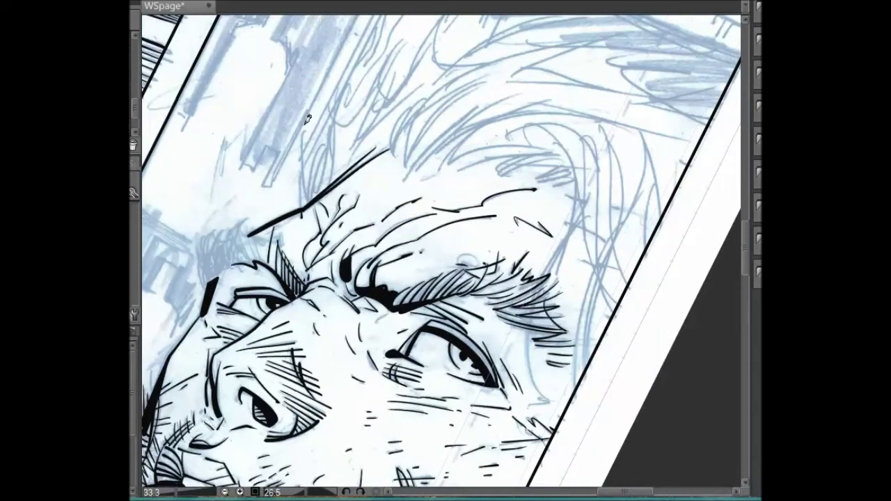
# Ink the far eyebrow's hairs with short tapered strokes out past the edge of the face.
pyautogui.moveTo(325, 135); pyautogui.dragTo(294, 179)
pyautogui.moveTo(209, 315)
pyautogui.mouseDown()
pyautogui.moveTo(226, 353)
pyautogui.moveTo(240, 352)
pyautogui.mouseUp()
pyautogui.moveTo(223, 330); pyautogui.dragTo(228, 300)
pyautogui.moveTo(237, 349)
pyautogui.mouseDown()
pyautogui.moveTo(227, 301)
pyautogui.moveTo(239, 291)
pyautogui.mouseUp()
pyautogui.moveTo(252, 324)
pyautogui.mouseDown()
pyautogui.moveTo(249, 284)
pyautogui.moveTo(251, 294)
pyautogui.mouseUp()
pyautogui.moveTo(226, 361); pyautogui.dragTo(211, 330)
pyautogui.moveTo(258, 298); pyautogui.dragTo(285, 283)
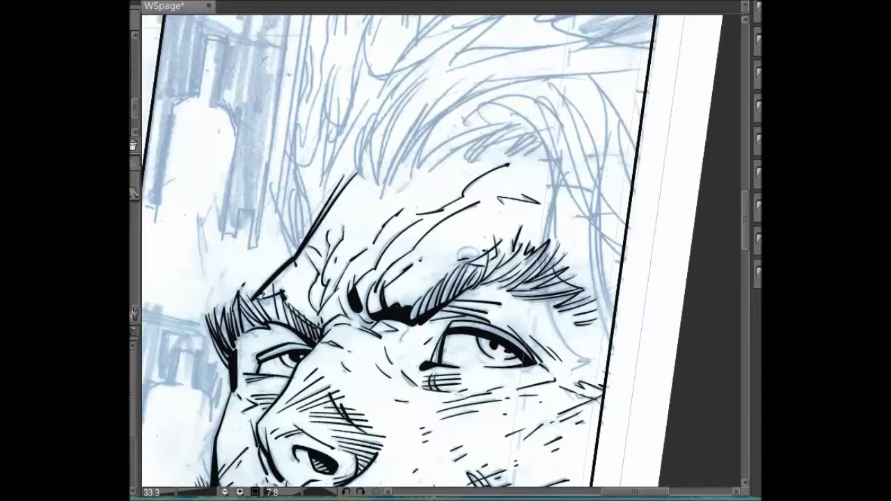
# Ink the beard on the near cheek with dense short strokes, from below the cheekbone to the jaw and panel border.
pyautogui.hotkey('ctrl', '-')
pyautogui.hotkey('ctrl', '-')
pyautogui.hotkey('ctrl', '-')
pyautogui.hotkey('ctrl', '0')
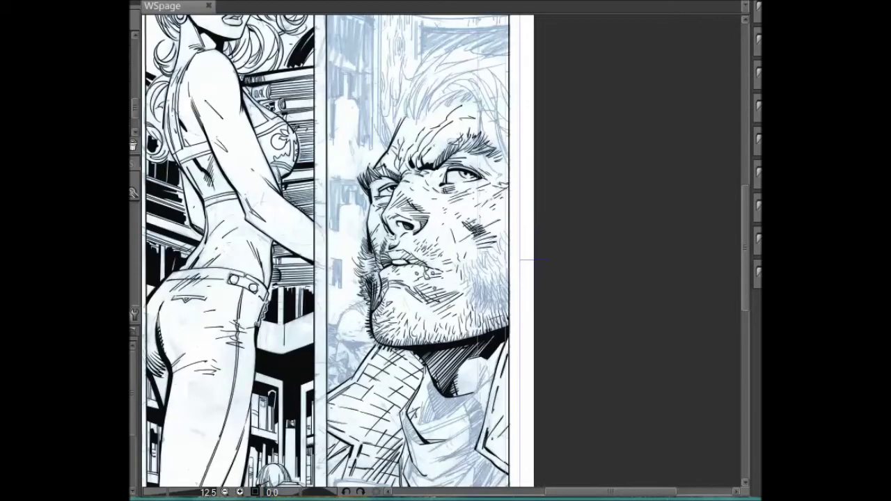
pyautogui.hotkey('ctrl', '+')
pyautogui.moveTo(746, 253)
pyautogui.mouseDown()
pyautogui.moveTo(742, 314)
pyautogui.moveTo(750, 245)
pyautogui.moveTo(746, 265)
pyautogui.mouseUp()
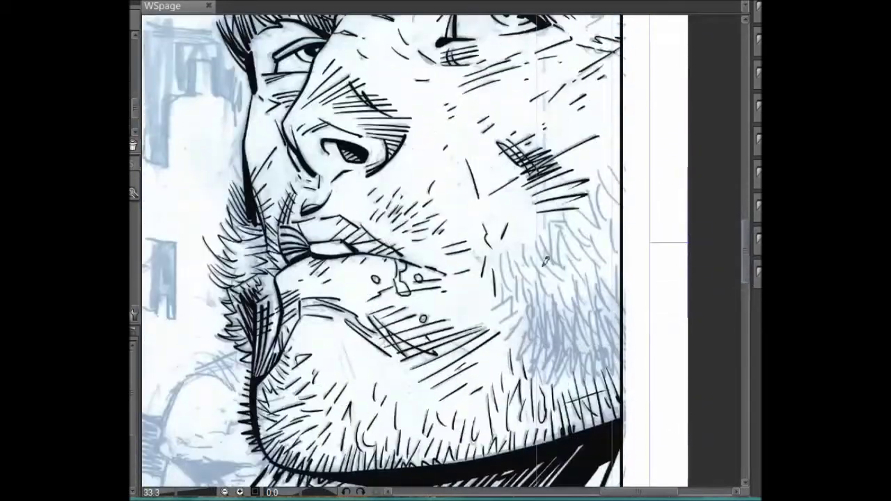
pyautogui.moveTo(526, 270)
pyautogui.mouseDown()
pyautogui.moveTo(549, 263)
pyautogui.moveTo(541, 244)
pyautogui.moveTo(554, 228)
pyautogui.moveTo(576, 239)
pyautogui.moveTo(570, 221)
pyautogui.moveTo(587, 245)
pyautogui.moveTo(614, 218)
pyautogui.moveTo(605, 225)
pyautogui.moveTo(620, 172)
pyautogui.mouseUp()
pyautogui.moveTo(506, 280)
pyautogui.mouseDown()
pyautogui.moveTo(543, 309)
pyautogui.moveTo(527, 310)
pyautogui.moveTo(510, 295)
pyautogui.moveTo(537, 320)
pyautogui.moveTo(546, 285)
pyautogui.moveTo(587, 270)
pyautogui.moveTo(601, 295)
pyautogui.moveTo(549, 340)
pyautogui.moveTo(552, 310)
pyautogui.moveTo(561, 339)
pyautogui.moveTo(557, 321)
pyautogui.moveTo(572, 296)
pyautogui.moveTo(578, 337)
pyautogui.moveTo(588, 333)
pyautogui.moveTo(593, 307)
pyautogui.moveTo(605, 349)
pyautogui.moveTo(625, 326)
pyautogui.mouseUp()
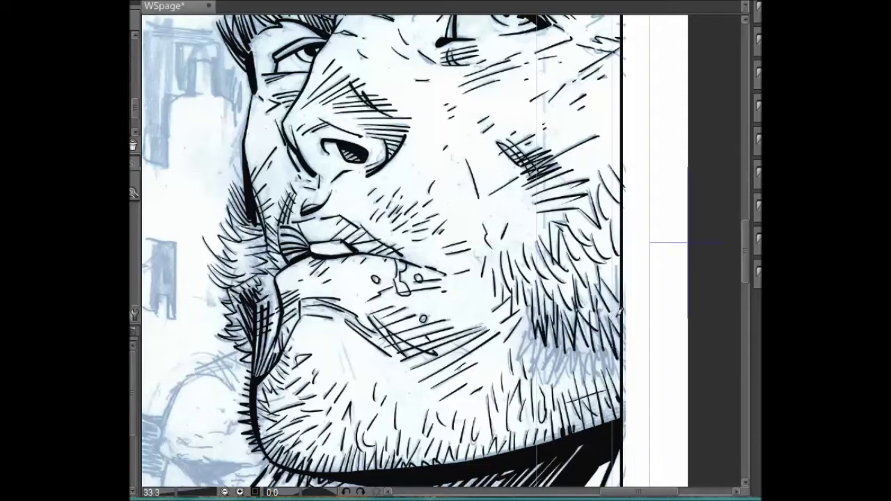
pyautogui.moveTo(535, 316)
pyautogui.mouseDown()
pyautogui.moveTo(543, 348)
pyautogui.moveTo(563, 339)
pyautogui.moveTo(551, 381)
pyautogui.moveTo(586, 314)
pyautogui.moveTo(561, 371)
pyautogui.moveTo(590, 357)
pyautogui.moveTo(593, 346)
pyautogui.moveTo(612, 362)
pyautogui.moveTo(623, 351)
pyautogui.moveTo(542, 355)
pyautogui.moveTo(565, 349)
pyautogui.moveTo(589, 362)
pyautogui.mouseUp()
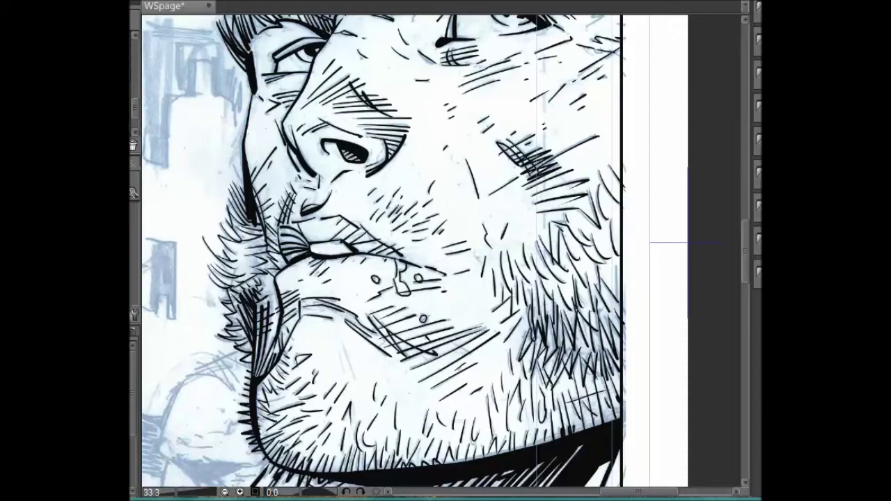
# Ink long tapered hair locks sweeping up and back from the forehead hairline.
pyautogui.moveTo(743, 248); pyautogui.dragTo(742, 177)
pyautogui.moveTo(487, 279); pyautogui.dragTo(446, 209)
pyautogui.moveTo(387, 224)
pyautogui.mouseDown()
pyautogui.moveTo(378, 270)
pyautogui.moveTo(381, 344)
pyautogui.mouseUp()
pyautogui.hotkey('ctrl', 'z')
pyautogui.moveTo(374, 279)
pyautogui.mouseDown()
pyautogui.moveTo(366, 316)
pyautogui.moveTo(387, 345)
pyautogui.mouseUp()
pyautogui.moveTo(374, 263)
pyautogui.mouseDown()
pyautogui.moveTo(434, 106)
pyautogui.moveTo(403, 207)
pyautogui.mouseUp()
pyautogui.moveTo(518, 101)
pyautogui.mouseDown()
pyautogui.moveTo(430, 167)
pyautogui.moveTo(493, 120)
pyautogui.moveTo(411, 200)
pyautogui.moveTo(487, 124)
pyautogui.moveTo(408, 345)
pyautogui.mouseUp()
pyautogui.moveTo(384, 230); pyautogui.dragTo(409, 343)
pyautogui.moveTo(391, 315)
pyautogui.mouseDown()
pyautogui.moveTo(411, 342)
pyautogui.moveTo(410, 263)
pyautogui.mouseUp()
pyautogui.moveTo(420, 215); pyautogui.dragTo(410, 342)
# Add a row of short curved strokes along the near part of the forehead hairline.
pyautogui.moveTo(435, 252)
pyautogui.mouseDown()
pyautogui.moveTo(422, 323)
pyautogui.moveTo(487, 218)
pyautogui.mouseUp()
pyautogui.moveTo(447, 290)
pyautogui.mouseDown()
pyautogui.moveTo(492, 215)
pyautogui.moveTo(475, 272)
pyautogui.moveTo(498, 209)
pyautogui.mouseUp()
pyautogui.moveTo(471, 279); pyautogui.dragTo(511, 217)
pyautogui.moveTo(504, 250); pyautogui.dragTo(531, 212)
# Ink the spiky outer contour of the hair on the far side of the head, including its small side tufts.
pyautogui.moveTo(359, 259); pyautogui.dragTo(390, 124)
pyautogui.moveTo(357, 221); pyautogui.dragTo(388, 136)
pyautogui.moveTo(370, 187); pyautogui.dragTo(403, 111)
pyautogui.moveTo(311, 202)
pyautogui.mouseDown()
pyautogui.moveTo(339, 255)
pyautogui.moveTo(342, 326)
pyautogui.moveTo(354, 248)
pyautogui.moveTo(348, 289)
pyautogui.moveTo(369, 309)
pyautogui.mouseUp()
pyautogui.scroll(-3, 350, 292)
pyautogui.moveTo(311, 184)
pyautogui.mouseDown()
pyautogui.moveTo(329, 273)
pyautogui.moveTo(348, 259)
pyautogui.moveTo(359, 266)
pyautogui.mouseUp()
pyautogui.moveTo(352, 178); pyautogui.dragTo(370, 252)
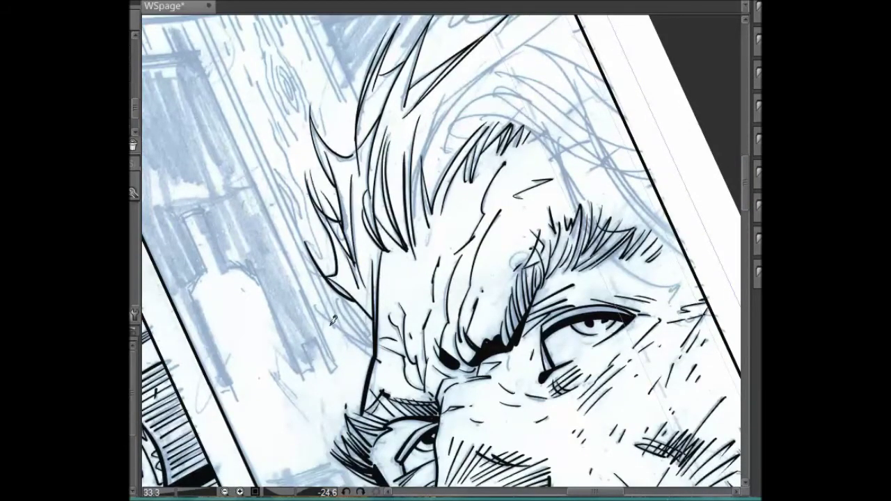
# Ink the short tuft of hair strokes at the far temple beside the forehead contour.
pyautogui.press('h')
pyautogui.moveTo(327, 181); pyautogui.dragTo(313, 263)
pyautogui.moveTo(346, 198)
pyautogui.mouseDown()
pyautogui.moveTo(327, 261)
pyautogui.moveTo(312, 270)
pyautogui.mouseUp()
pyautogui.hotkey('ctrl', 'z')
pyautogui.moveTo(325, 223); pyautogui.dragTo(313, 268)
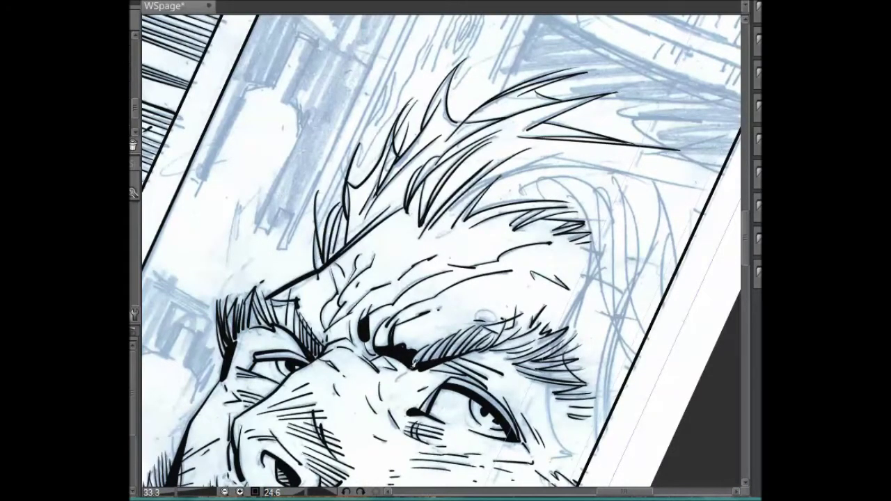
# Ink the spiked top contour of the hair and a long inner strand reaching towards the panel border.
pyautogui.press('h')
pyautogui.moveTo(409, 340); pyautogui.dragTo(446, 209)
pyautogui.moveTo(446, 132); pyautogui.dragTo(407, 195)
pyautogui.moveTo(480, 122)
pyautogui.mouseDown()
pyautogui.moveTo(430, 184)
pyautogui.moveTo(537, 124)
pyautogui.mouseUp()
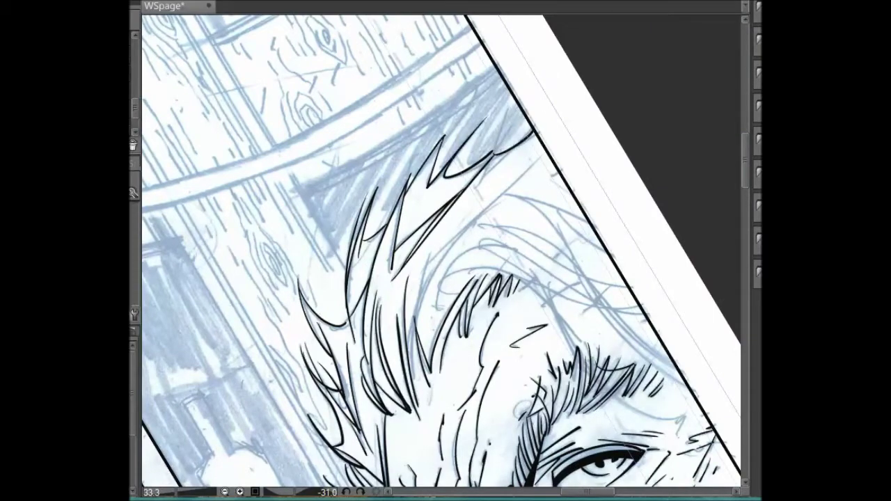
pyautogui.moveTo(430, 263); pyautogui.dragTo(539, 160)
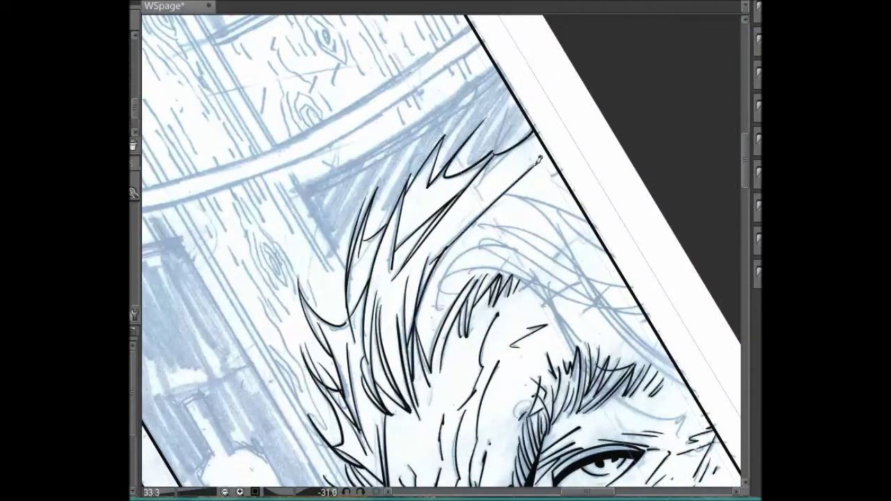
# Ink long curved strands of the fringe falling along the panel border towards the near eyebrow.
pyautogui.hotkey('ctrl', '0')
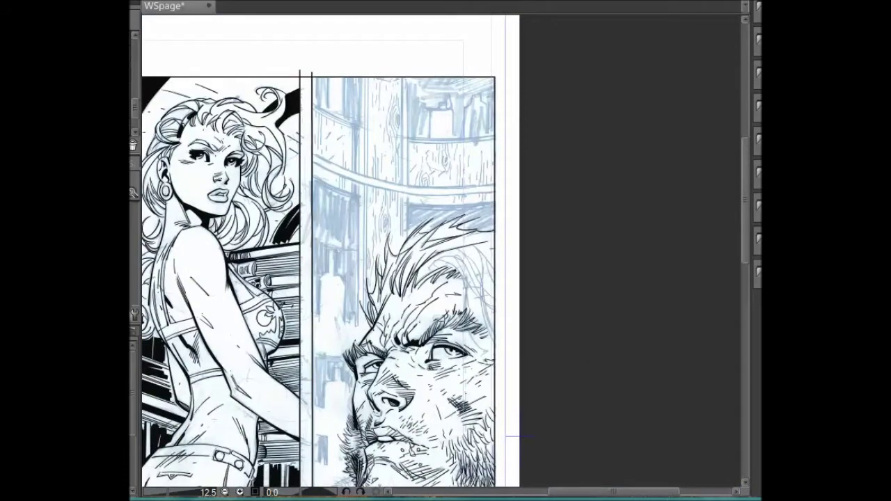
pyautogui.hotkey('ctrl', '+')
pyautogui.hotkey('ctrl', '+')
pyautogui.hotkey('ctrl', '+')
pyautogui.moveTo(604, 180); pyautogui.dragTo(393, 174)
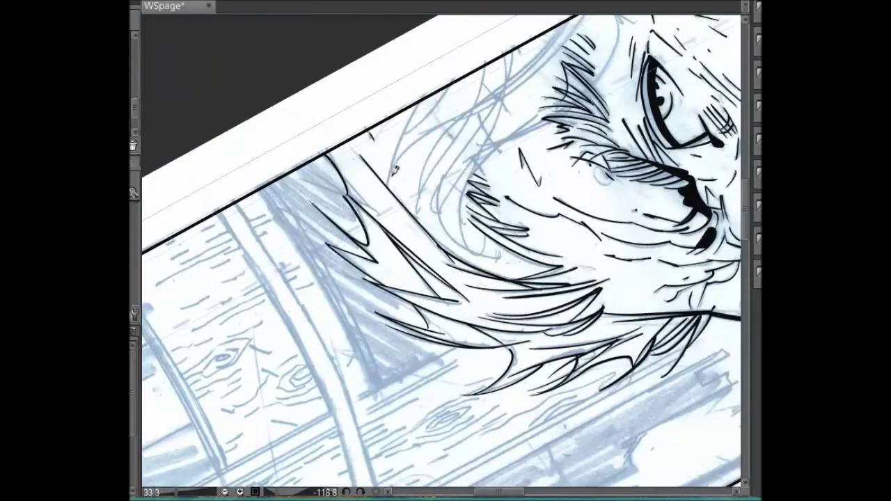
pyautogui.scroll(3, 491, 79)
pyautogui.moveTo(453, 186)
pyautogui.mouseDown()
pyautogui.moveTo(507, 152)
pyautogui.moveTo(582, 82)
pyautogui.mouseUp()
pyautogui.moveTo(480, 170); pyautogui.dragTo(561, 87)
pyautogui.moveTo(465, 300); pyautogui.dragTo(504, 157)
pyautogui.hotkey('ctrl', 'z')
pyautogui.moveTo(461, 315); pyautogui.dragTo(518, 114)
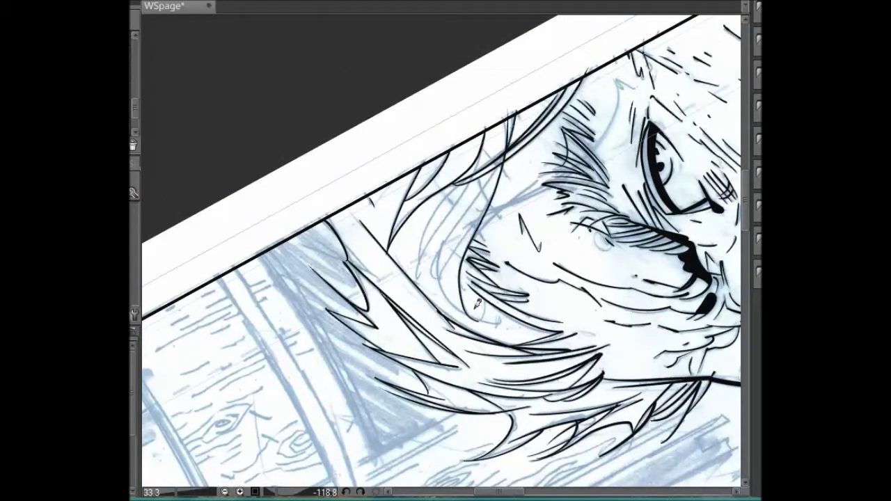
# Fill in the fringe's remaining strands between the hairline and near eyebrow, and save the page.
pyautogui.moveTo(477, 302); pyautogui.dragTo(529, 239)
pyautogui.moveTo(470, 211); pyautogui.dragTo(430, 251)
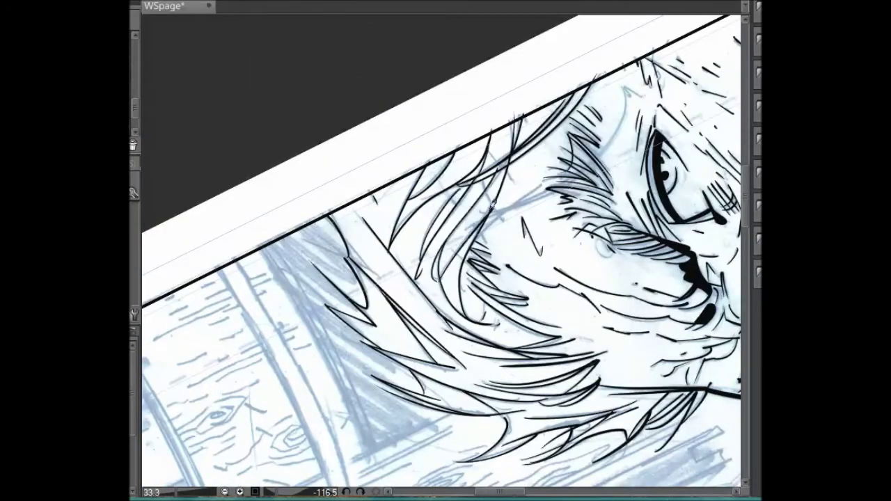
pyautogui.moveTo(493, 204); pyautogui.dragTo(500, 192)
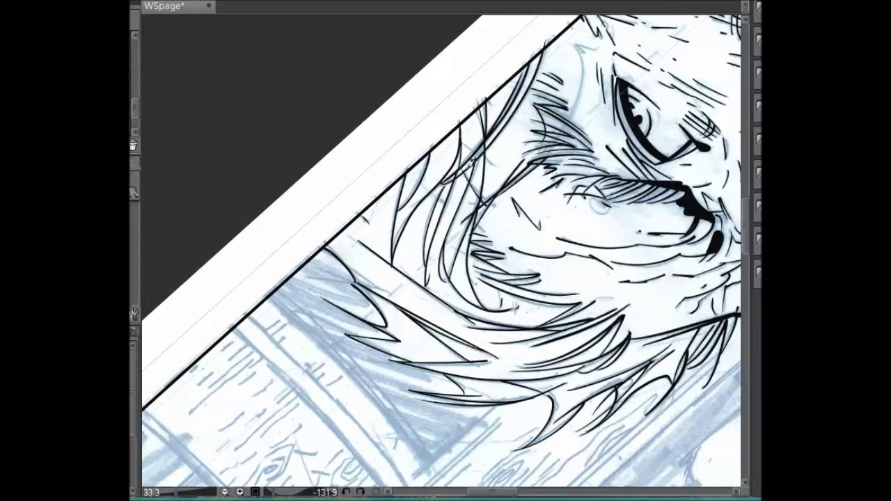
pyautogui.moveTo(586, 39)
pyautogui.mouseDown()
pyautogui.moveTo(546, 156)
pyautogui.moveTo(564, 129)
pyautogui.moveTo(545, 156)
pyautogui.mouseUp()
pyautogui.hotkey('ctrl', 'z')
pyautogui.hotkey('ctrl', '@')
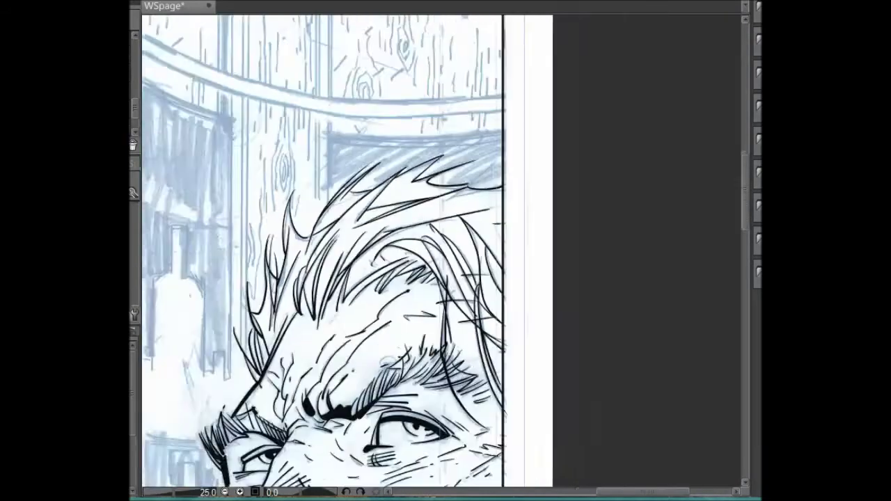
pyautogui.hotkey('alt', 'f')
pyautogui.press('Return')
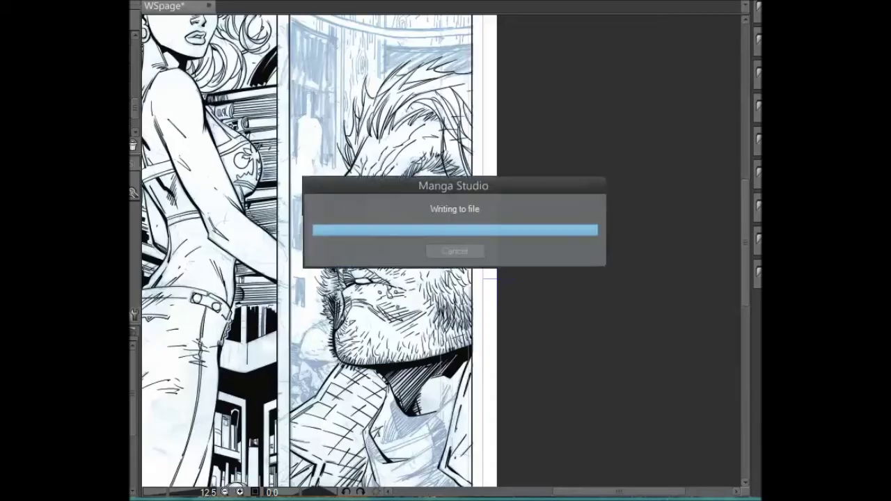
# Hatch the edges of the light patch on the neck and ink the curved neckline of the shirt below it.
pyautogui.scroll(3, 431, 417)
pyautogui.moveTo(451, 193); pyautogui.dragTo(404, 270)
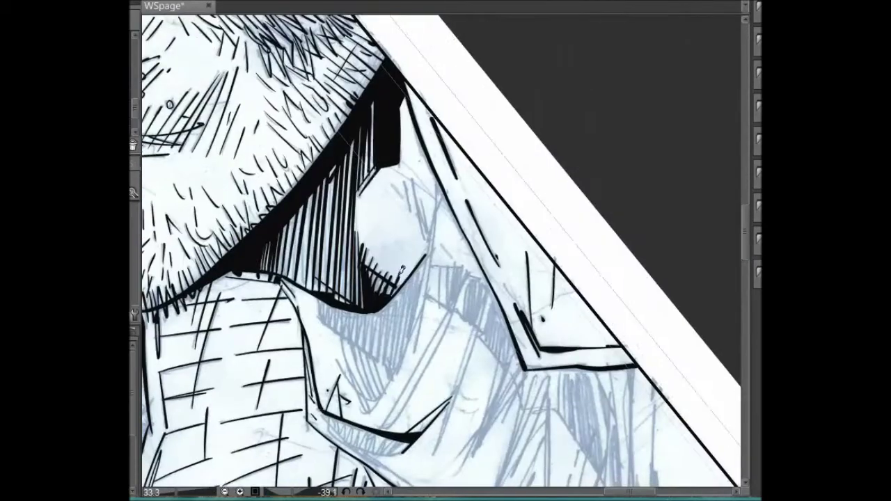
pyautogui.moveTo(408, 180); pyautogui.dragTo(420, 240)
pyautogui.moveTo(432, 187); pyautogui.dragTo(416, 354)
pyautogui.moveTo(606, 55)
pyautogui.mouseDown()
pyautogui.moveTo(529, 84)
pyautogui.moveTo(445, 76)
pyautogui.moveTo(428, 182)
pyautogui.mouseUp()
pyautogui.moveTo(439, 150); pyautogui.dragTo(430, 224)
pyautogui.moveTo(615, 78)
pyautogui.mouseDown()
pyautogui.moveTo(411, 59)
pyautogui.moveTo(325, 208)
pyautogui.moveTo(351, 148)
pyautogui.mouseUp()
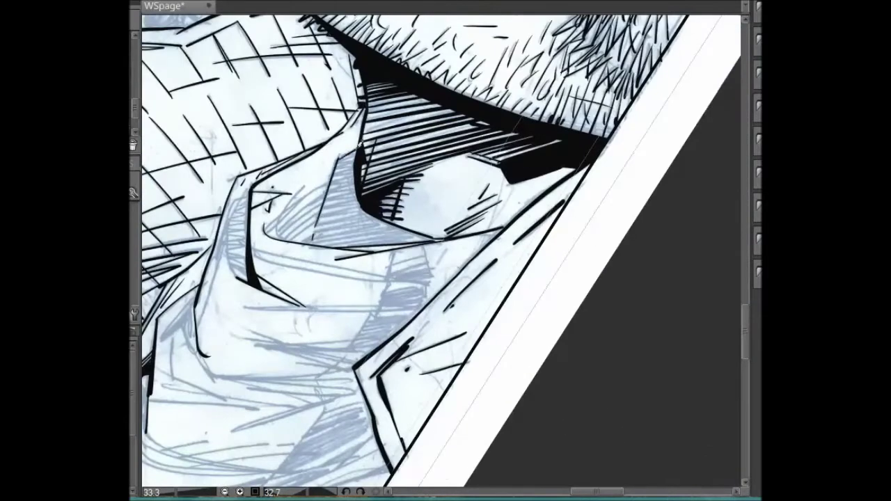
pyautogui.moveTo(489, 131); pyautogui.dragTo(570, 242)
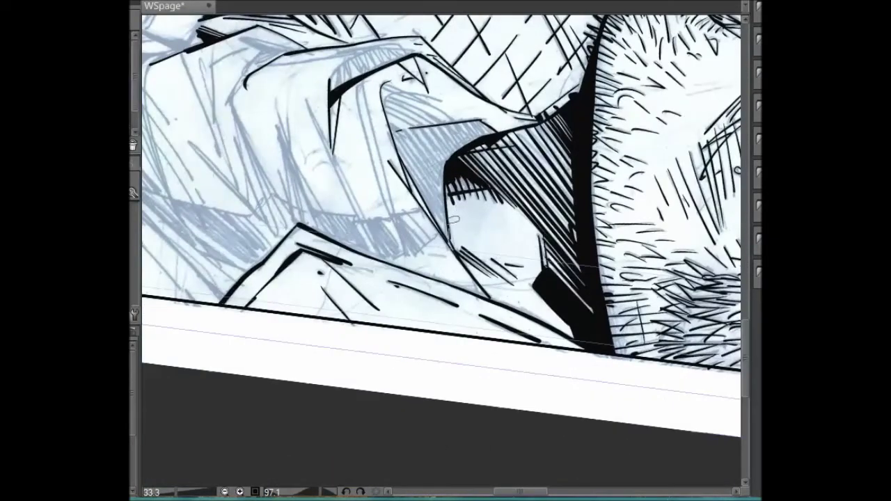
# Select the shadow shape inside the shirt's neckline, hatch it with dense parallel black strokes, and clear the selection.
pyautogui.moveTo(463, 147)
pyautogui.mouseDown()
pyautogui.moveTo(465, 116)
pyautogui.moveTo(391, 129)
pyautogui.moveTo(453, 248)
pyautogui.mouseUp()
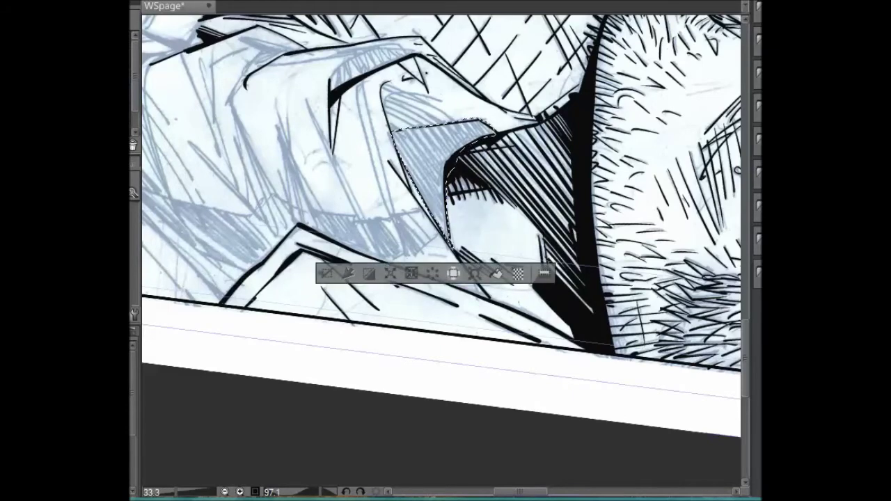
pyautogui.moveTo(400, 135)
pyautogui.mouseDown()
pyautogui.moveTo(438, 199)
pyautogui.moveTo(445, 174)
pyautogui.mouseUp()
pyautogui.moveTo(425, 124)
pyautogui.mouseDown()
pyautogui.moveTo(452, 167)
pyautogui.moveTo(446, 154)
pyautogui.moveTo(492, 139)
pyautogui.mouseUp()
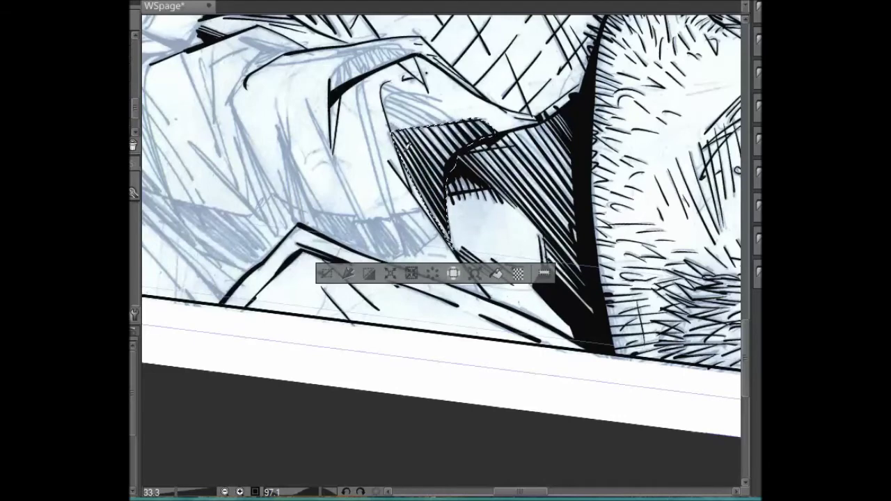
pyautogui.click(327, 274)
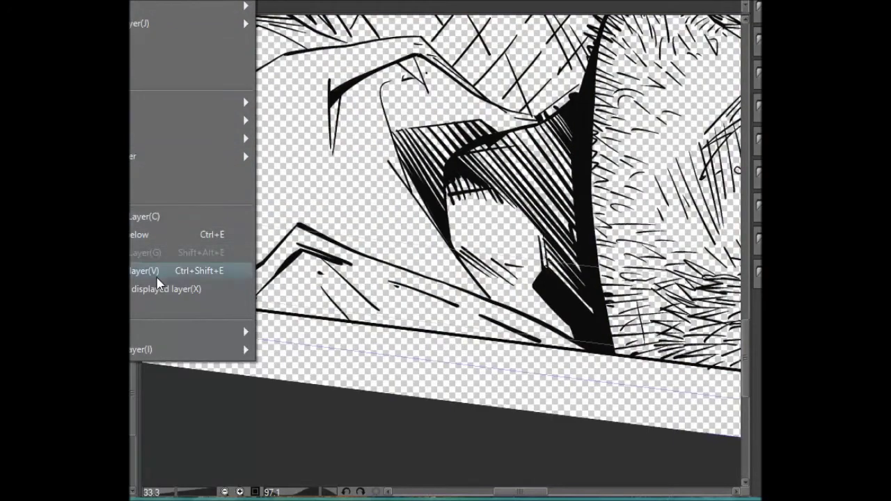
pyautogui.click(188, 266)
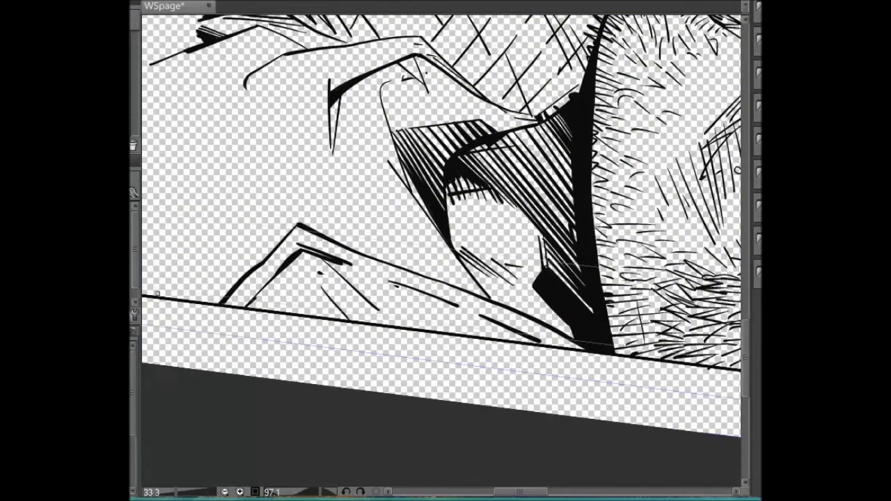
pyautogui.hotkey('ctrl', 'z')
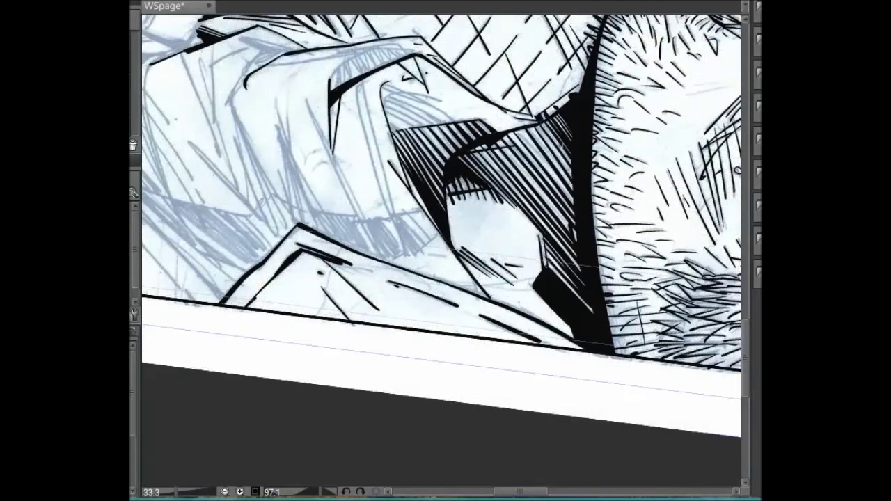
# Hatch the small fold beside the neckline shadow with fine parallel strokes.
pyautogui.press('-')
pyautogui.moveTo(275, 282)
pyautogui.mouseDown()
pyautogui.moveTo(319, 217)
pyautogui.moveTo(318, 241)
pyautogui.mouseUp()
pyautogui.moveTo(299, 288); pyautogui.dragTo(325, 250)
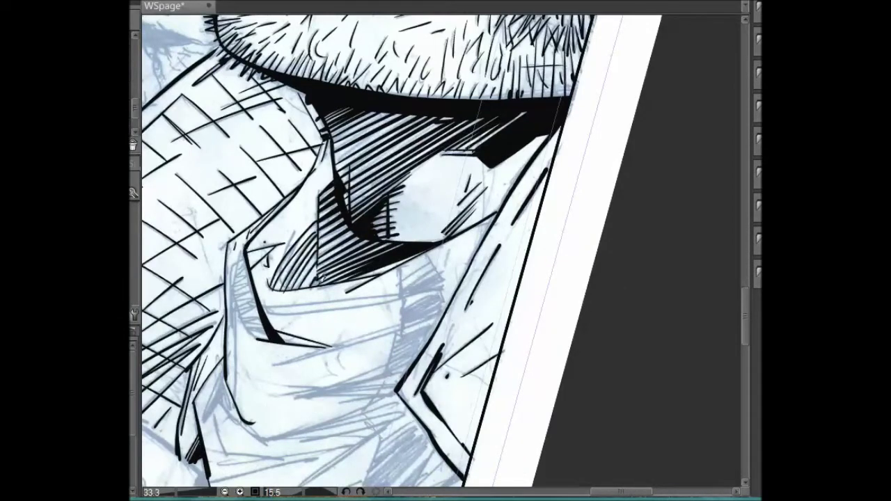
pyautogui.moveTo(277, 269); pyautogui.dragTo(302, 218)
# Outline the jagged shadow edge beside the lapel and ink long fold lines across the upper shirt.
pyautogui.moveTo(401, 272); pyautogui.dragTo(403, 333)
pyautogui.moveTo(433, 251)
pyautogui.mouseDown()
pyautogui.moveTo(494, 244)
pyautogui.moveTo(511, 272)
pyautogui.moveTo(469, 363)
pyautogui.moveTo(403, 461)
pyautogui.mouseUp()
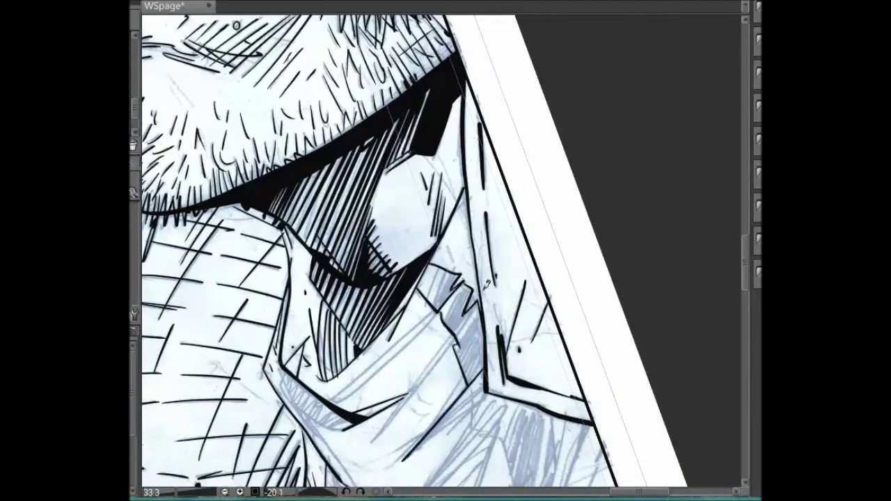
pyautogui.moveTo(436, 313)
pyautogui.mouseDown()
pyautogui.moveTo(339, 402)
pyautogui.moveTo(446, 307)
pyautogui.moveTo(351, 389)
pyautogui.mouseUp()
pyautogui.moveTo(458, 322); pyautogui.dragTo(372, 442)
pyautogui.moveTo(474, 310); pyautogui.dragTo(375, 439)
pyautogui.moveTo(465, 369)
pyautogui.mouseDown()
pyautogui.moveTo(428, 430)
pyautogui.moveTo(382, 479)
pyautogui.mouseUp()
pyautogui.moveTo(425, 427)
pyautogui.mouseDown()
pyautogui.moveTo(355, 469)
pyautogui.moveTo(390, 456)
pyautogui.mouseUp()
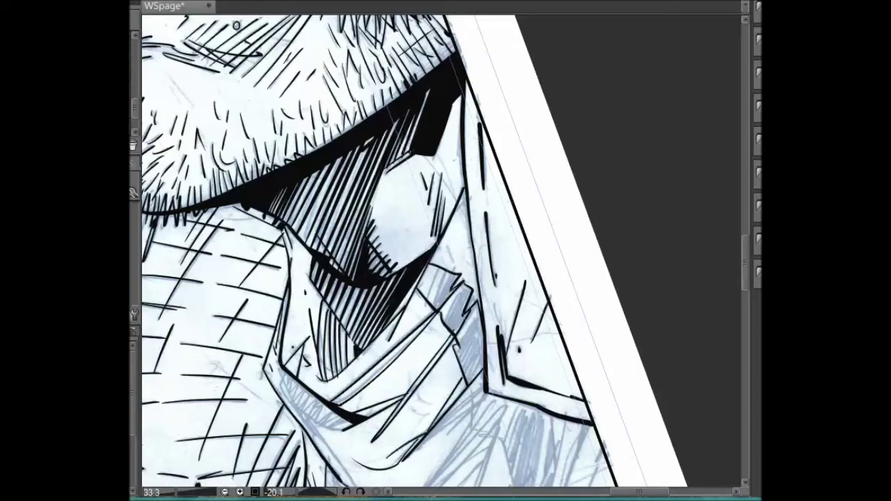
# Extend the shirt's shadow edge from below the lapel's corner down the chest.
pyautogui.scroll(-3, 749, 272)
pyautogui.moveTo(443, 194)
pyautogui.mouseDown()
pyautogui.moveTo(382, 117)
pyautogui.moveTo(345, 192)
pyautogui.mouseUp()
pyautogui.moveTo(349, 113); pyautogui.dragTo(333, 248)
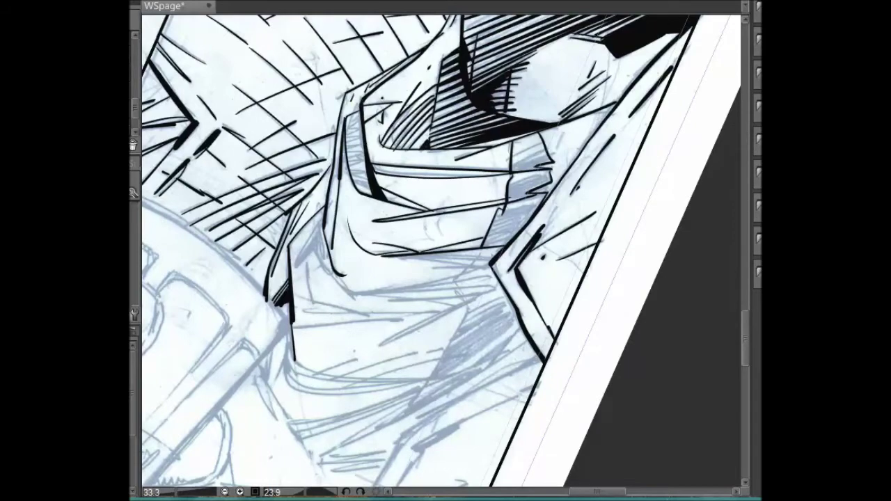
pyautogui.moveTo(488, 264); pyautogui.dragTo(477, 235)
pyautogui.moveTo(492, 288); pyautogui.dragTo(485, 404)
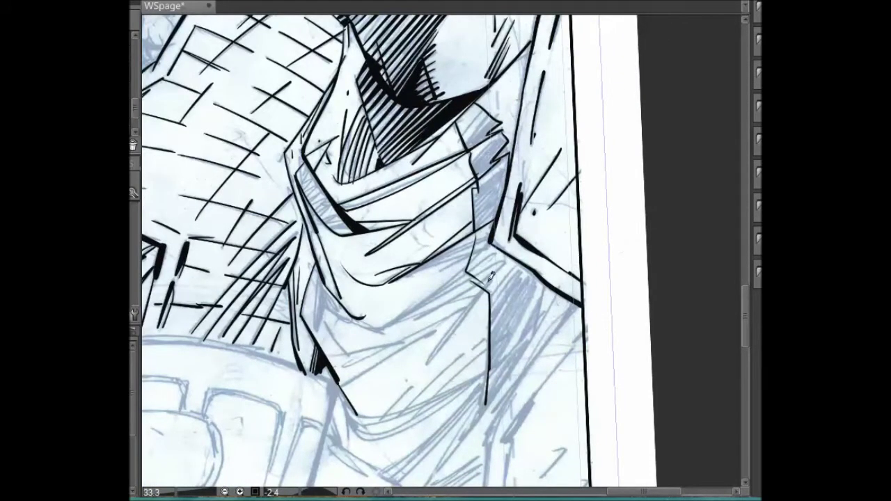
# Ink diagonal fold strokes across the lower shirt from the shadow edge towards the far collar.
pyautogui.moveTo(488, 286); pyautogui.dragTo(424, 363)
pyautogui.moveTo(479, 343)
pyautogui.mouseDown()
pyautogui.moveTo(401, 418)
pyautogui.moveTo(414, 421)
pyautogui.mouseUp()
pyautogui.hotkey('ctrl', 'z')
pyautogui.moveTo(500, 333); pyautogui.dragTo(414, 422)
pyautogui.moveTo(489, 346); pyautogui.dragTo(381, 420)
pyautogui.moveTo(446, 322); pyautogui.dragTo(341, 368)
pyautogui.moveTo(463, 308); pyautogui.dragTo(352, 363)
# Fill the shadow gaps between the shirt folds beside the lapel with black and add short fold strokes.
pyautogui.moveTo(569, 126)
pyautogui.mouseDown()
pyautogui.moveTo(390, 140)
pyautogui.moveTo(369, 165)
pyautogui.mouseUp()
pyautogui.moveTo(361, 129); pyautogui.dragTo(377, 166)
pyautogui.moveTo(397, 127); pyautogui.dragTo(405, 175)
pyautogui.moveTo(418, 148)
pyautogui.mouseDown()
pyautogui.moveTo(446, 209)
pyautogui.moveTo(460, 300)
pyautogui.moveTo(428, 279)
pyautogui.mouseUp()
pyautogui.moveTo(426, 203)
pyautogui.mouseDown()
pyautogui.moveTo(438, 284)
pyautogui.moveTo(446, 221)
pyautogui.mouseUp()
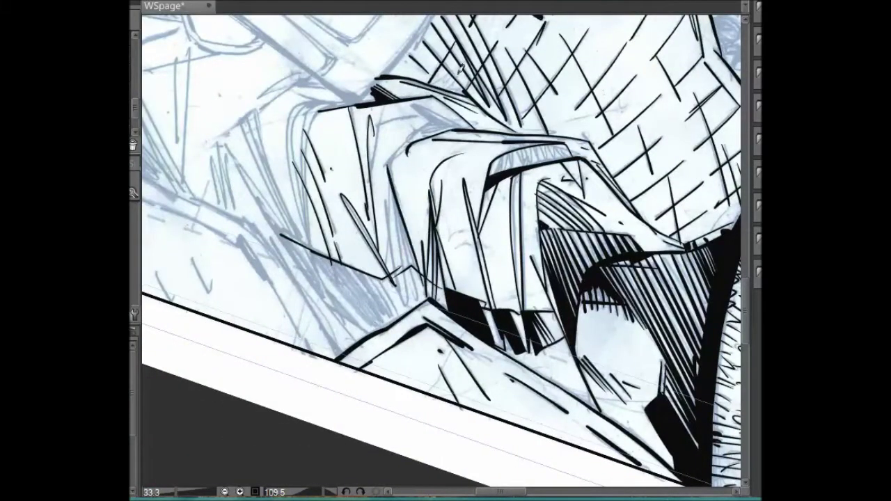
# Ink tapered fold strokes across the shirt just below the lapel's corner.
pyautogui.moveTo(514, 123); pyautogui.dragTo(348, 176)
pyautogui.moveTo(550, 64)
pyautogui.mouseDown()
pyautogui.moveTo(328, 290)
pyautogui.moveTo(330, 271)
pyautogui.moveTo(417, 387)
pyautogui.mouseUp()
pyautogui.moveTo(485, 222); pyautogui.dragTo(452, 321)
pyautogui.moveTo(505, 208); pyautogui.dragTo(461, 324)
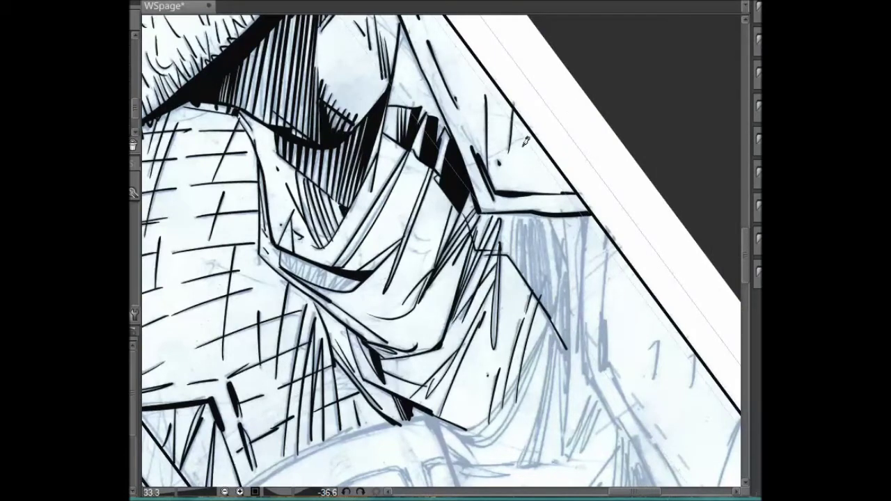
# Hatch the shirt shadow beneath the lapel and fill its darker part with black.
pyautogui.moveTo(545, 211)
pyautogui.mouseDown()
pyautogui.moveTo(555, 306)
pyautogui.moveTo(532, 209)
pyautogui.moveTo(538, 263)
pyautogui.moveTo(557, 308)
pyautogui.moveTo(565, 275)
pyautogui.moveTo(556, 318)
pyautogui.mouseUp()
pyautogui.moveTo(562, 274); pyautogui.dragTo(557, 321)
pyautogui.moveTo(541, 216)
pyautogui.mouseDown()
pyautogui.moveTo(549, 315)
pyautogui.moveTo(519, 237)
pyautogui.moveTo(530, 288)
pyautogui.mouseUp()
pyautogui.moveTo(522, 205)
pyautogui.mouseDown()
pyautogui.moveTo(521, 274)
pyautogui.moveTo(517, 263)
pyautogui.mouseUp()
pyautogui.moveTo(515, 220); pyautogui.dragTo(513, 257)
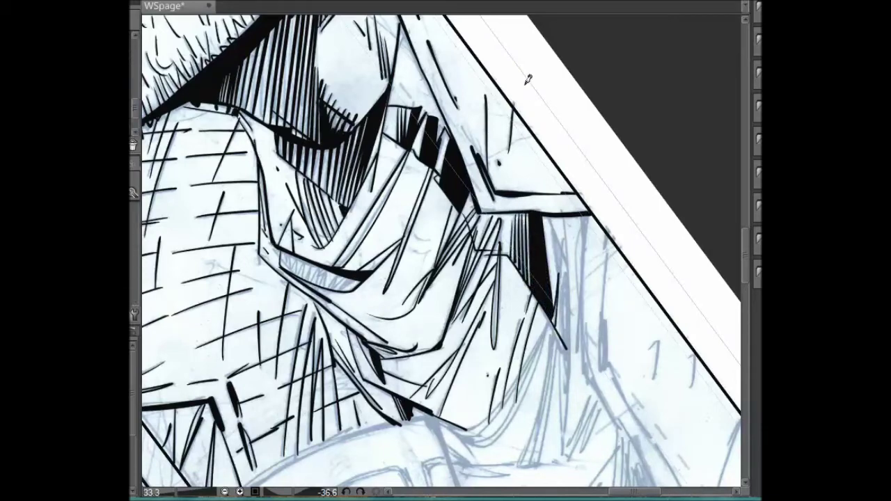
# Ink a long tapered fold down from the lapel's lower edge and blacken the wedge beside the shadow.
pyautogui.moveTo(567, 208); pyautogui.dragTo(561, 436)
pyautogui.moveTo(564, 350); pyautogui.dragTo(561, 434)
pyautogui.moveTo(568, 266); pyautogui.dragTo(561, 338)
pyautogui.moveTo(552, 218); pyautogui.dragTo(557, 275)
pyautogui.hotkey('ctrl', 'z')
pyautogui.moveTo(558, 223); pyautogui.dragTo(565, 348)
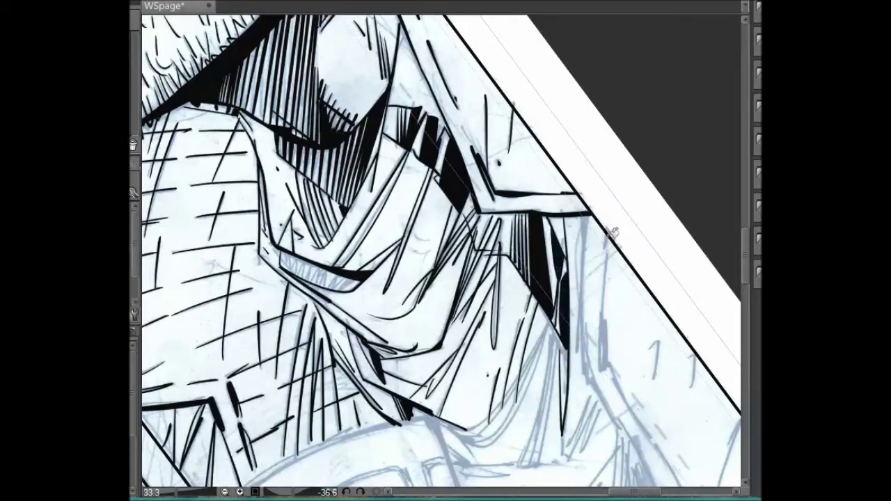
# Ink the jacket's front edge running down from beneath the lapel with tapered strokes.
pyautogui.moveTo(654, 159); pyautogui.dragTo(571, 160)
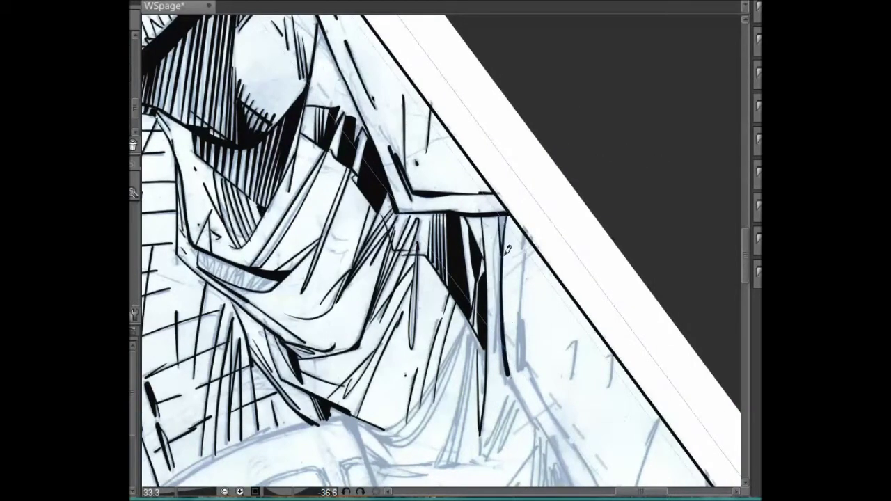
pyautogui.moveTo(507, 243)
pyautogui.mouseDown()
pyautogui.moveTo(443, 425)
pyautogui.moveTo(453, 375)
pyautogui.mouseUp()
pyautogui.moveTo(439, 416); pyautogui.dragTo(473, 317)
# Outline the V-shaped shadow gap between the shirt's lower point and the jacket down to the panel border.
pyautogui.scroll(-3, 465, 344)
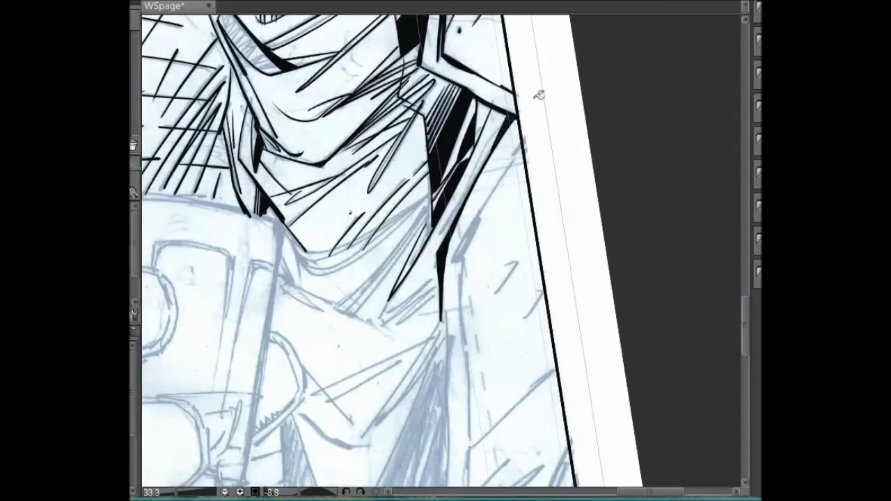
pyautogui.scroll(-2, 481, 353)
pyautogui.moveTo(449, 167)
pyautogui.mouseDown()
pyautogui.moveTo(438, 406)
pyautogui.moveTo(449, 362)
pyautogui.mouseUp()
pyautogui.moveTo(281, 271)
pyautogui.mouseDown()
pyautogui.moveTo(299, 430)
pyautogui.moveTo(447, 186)
pyautogui.moveTo(433, 236)
pyautogui.mouseUp()
pyautogui.hotkey('ctrl', 'z')
pyautogui.moveTo(445, 187); pyautogui.dragTo(353, 374)
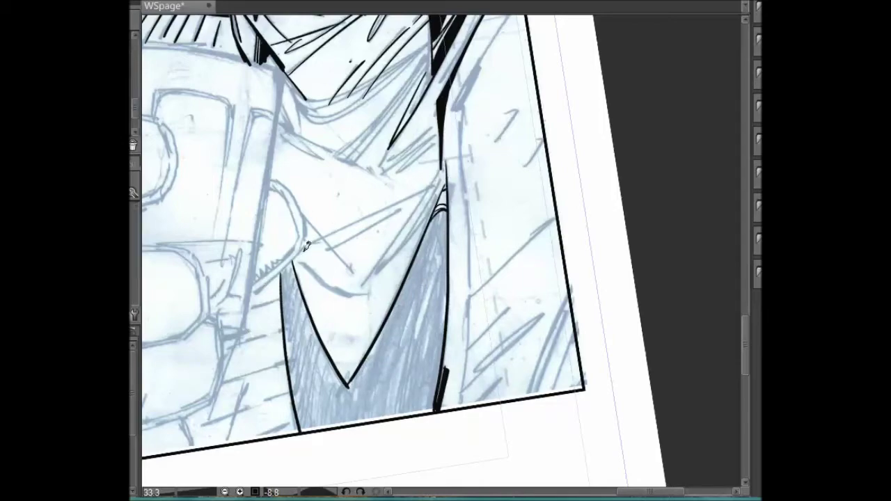
# Outline the thumb tip behind the glass and fill the V-shaped shadow gap with solid black.
pyautogui.moveTo(386, 173); pyautogui.dragTo(358, 352)
pyautogui.moveTo(342, 294)
pyautogui.mouseDown()
pyautogui.moveTo(286, 239)
pyautogui.moveTo(317, 298)
pyautogui.mouseUp()
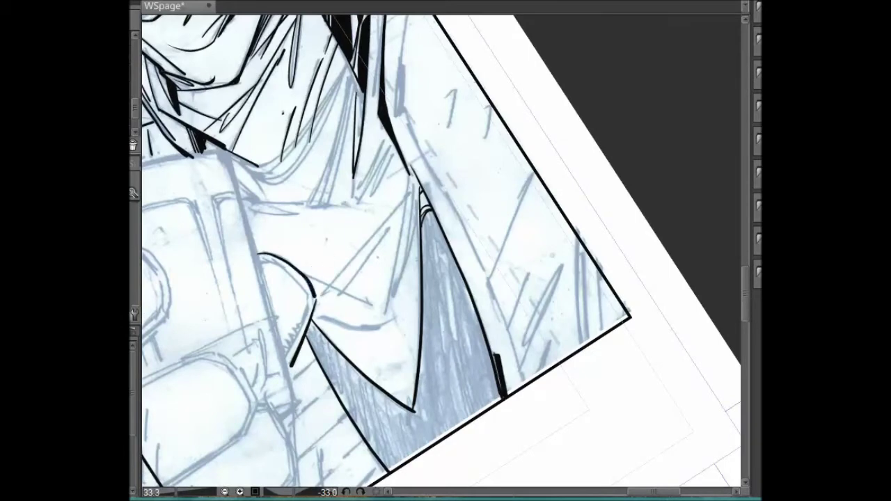
pyautogui.press('g')
pyautogui.click(446, 327)
# Ink the jacket's front edge and seam below the lapel, with a thick black accent at the bend.
pyautogui.scroll(3, 729, 233)
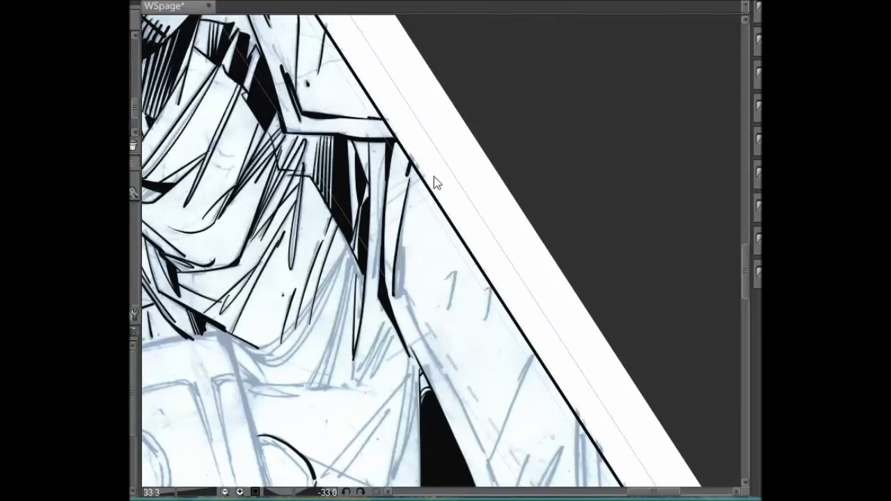
pyautogui.moveTo(408, 287)
pyautogui.mouseDown()
pyautogui.moveTo(400, 258)
pyautogui.moveTo(402, 286)
pyautogui.mouseUp()
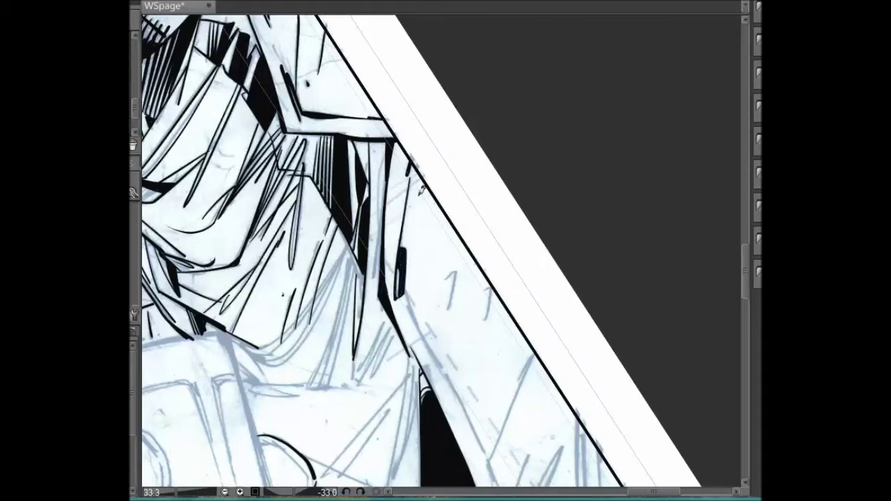
pyautogui.moveTo(501, 166)
pyautogui.mouseDown()
pyautogui.moveTo(384, 209)
pyautogui.moveTo(371, 286)
pyautogui.mouseUp()
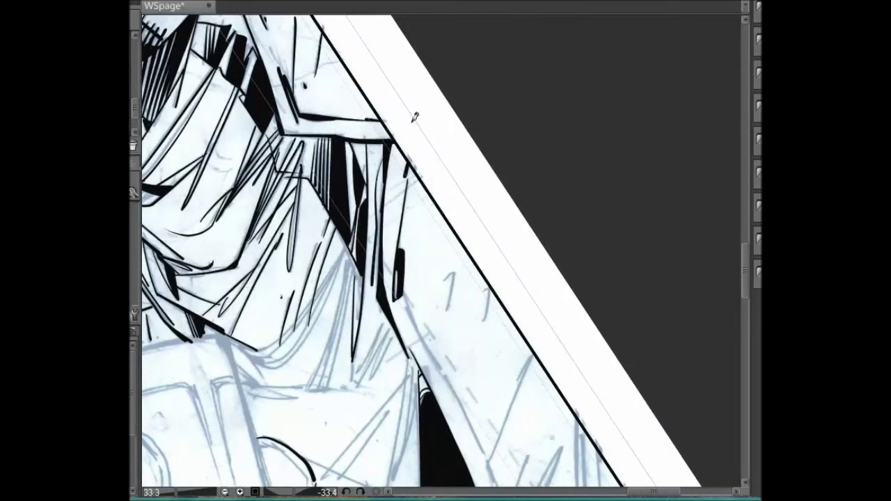
pyautogui.moveTo(607, 268)
pyautogui.mouseDown()
pyautogui.moveTo(747, 298)
pyautogui.moveTo(696, 292)
pyautogui.mouseUp()
pyautogui.moveTo(393, 119)
pyautogui.mouseDown()
pyautogui.moveTo(417, 233)
pyautogui.moveTo(416, 411)
pyautogui.mouseUp()
# Ink fold lines and short crease strokes across the lower jacket down to the panel's corner.
pyautogui.moveTo(416, 304); pyautogui.dragTo(491, 219)
pyautogui.moveTo(457, 167); pyautogui.dragTo(476, 139)
pyautogui.moveTo(423, 147); pyautogui.dragTo(447, 108)
pyautogui.moveTo(417, 355); pyautogui.dragTo(457, 304)
pyautogui.moveTo(426, 379)
pyautogui.mouseDown()
pyautogui.moveTo(493, 310)
pyautogui.moveTo(430, 395)
pyautogui.moveTo(430, 410)
pyautogui.mouseUp()
pyautogui.moveTo(517, 284); pyautogui.dragTo(489, 394)
pyautogui.moveTo(523, 322); pyautogui.dragTo(505, 387)
pyautogui.moveTo(534, 337); pyautogui.dragTo(522, 367)
# Detail the thumb tip with short hatch marks and ink a double contour around the middle finger on the glass.
pyautogui.moveTo(209, 206)
pyautogui.mouseDown()
pyautogui.moveTo(244, 260)
pyautogui.moveTo(200, 316)
pyautogui.mouseUp()
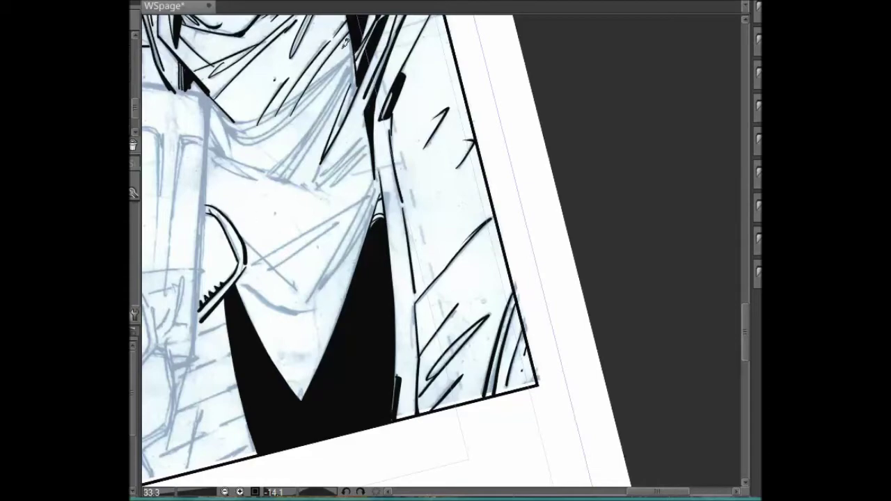
pyautogui.moveTo(388, 412); pyautogui.dragTo(594, 412)
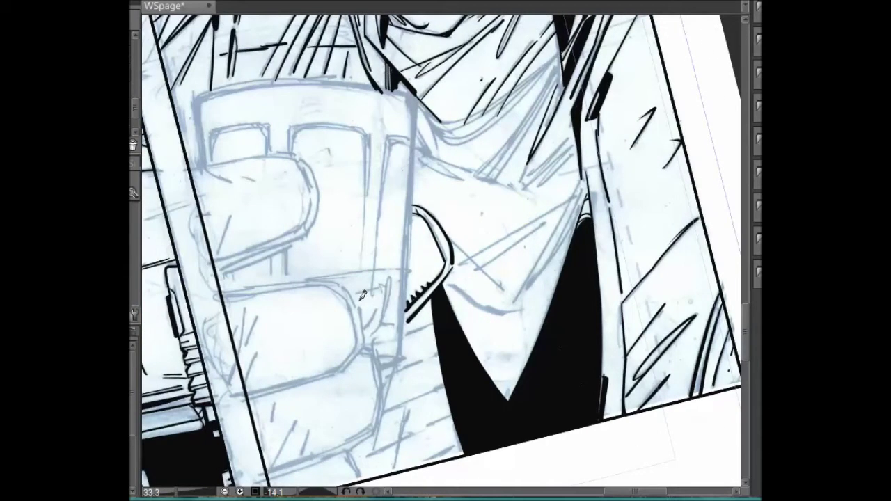
pyautogui.moveTo(363, 307); pyautogui.dragTo(368, 346)
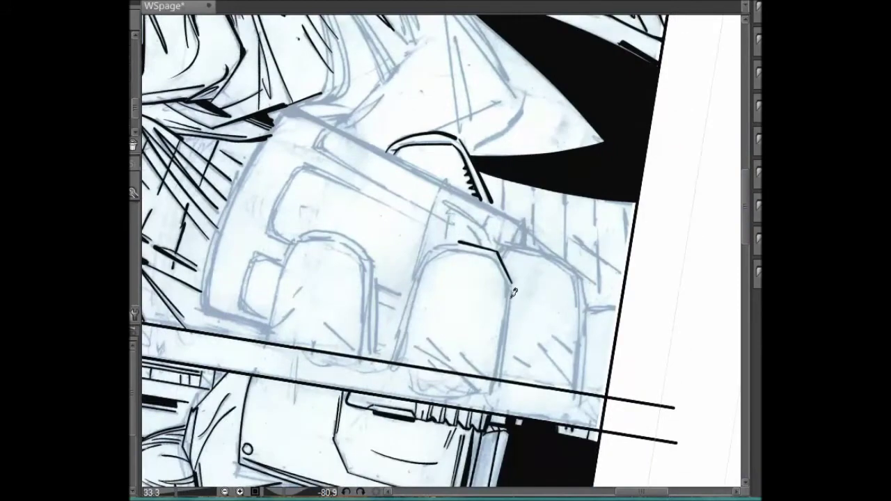
pyautogui.moveTo(514, 292); pyautogui.dragTo(499, 376)
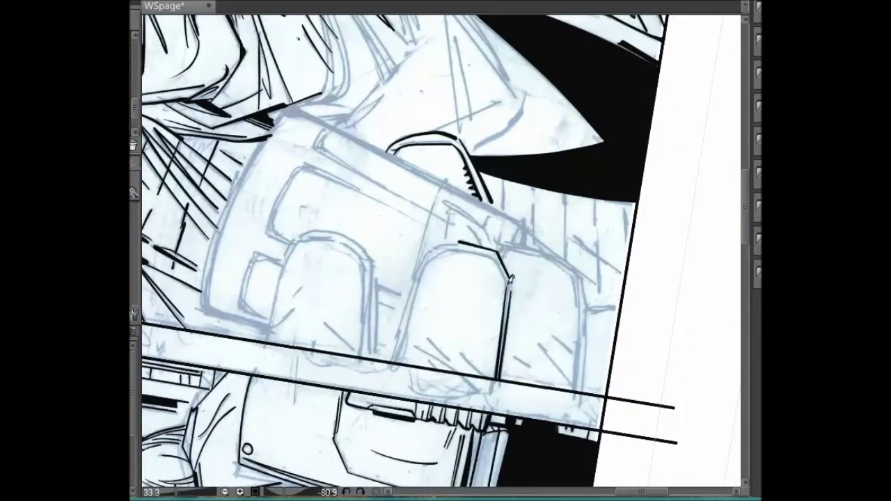
pyautogui.moveTo(498, 254); pyautogui.dragTo(509, 287)
pyautogui.moveTo(508, 287)
pyautogui.mouseDown()
pyautogui.moveTo(465, 163)
pyautogui.moveTo(437, 251)
pyautogui.moveTo(456, 371)
pyautogui.mouseUp()
pyautogui.hotkey('ctrl', 'z')
pyautogui.moveTo(430, 247); pyautogui.dragTo(460, 371)
pyautogui.moveTo(437, 251); pyautogui.dragTo(460, 366)
pyautogui.moveTo(471, 287); pyautogui.dragTo(436, 298)
# Add short crease strokes to the middle and lowest fingers near the panel border.
pyautogui.moveTo(354, 273)
pyautogui.mouseDown()
pyautogui.moveTo(344, 321)
pyautogui.moveTo(383, 391)
pyautogui.mouseUp()
pyautogui.moveTo(396, 414); pyautogui.dragTo(388, 433)
pyautogui.moveTo(412, 366); pyautogui.dragTo(394, 414)
pyautogui.moveTo(424, 386); pyautogui.dragTo(415, 418)
# Ink the upper finger's rounded double contour and add crease strokes inside it.
pyautogui.moveTo(391, 126); pyautogui.dragTo(401, 201)
pyautogui.moveTo(481, 62)
pyautogui.mouseDown()
pyautogui.moveTo(387, 292)
pyautogui.moveTo(411, 376)
pyautogui.mouseUp()
pyautogui.moveTo(304, 286); pyautogui.dragTo(308, 390)
pyautogui.moveTo(390, 295); pyautogui.dragTo(411, 373)
pyautogui.moveTo(369, 336)
pyautogui.mouseDown()
pyautogui.moveTo(486, 354)
pyautogui.moveTo(493, 376)
pyautogui.mouseUp()
pyautogui.moveTo(486, 345)
pyautogui.mouseDown()
pyautogui.moveTo(498, 310)
pyautogui.moveTo(575, 282)
pyautogui.mouseUp()
pyautogui.moveTo(570, 288)
pyautogui.mouseDown()
pyautogui.moveTo(589, 339)
pyautogui.moveTo(431, 223)
pyautogui.moveTo(292, 278)
pyautogui.mouseUp()
pyautogui.moveTo(287, 297); pyautogui.dragTo(269, 326)
pyautogui.moveTo(300, 274); pyautogui.dragTo(287, 290)
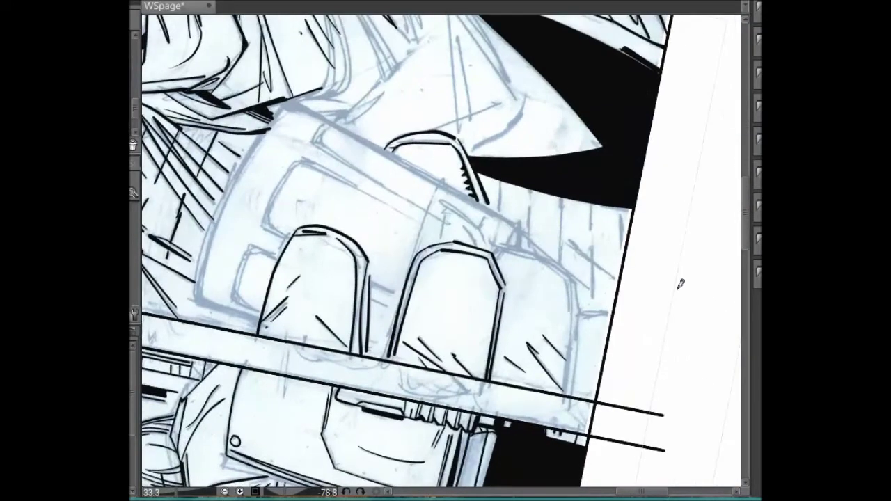
# Outline the lowest finger's tip and outer side with a double contour up to the panel border.
pyautogui.moveTo(535, 154); pyautogui.dragTo(465, 129)
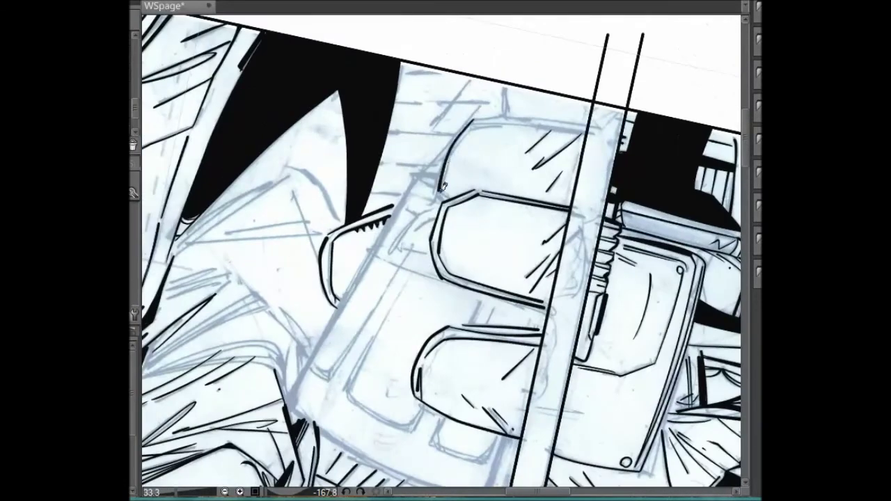
pyautogui.moveTo(554, 15); pyautogui.dragTo(353, 141)
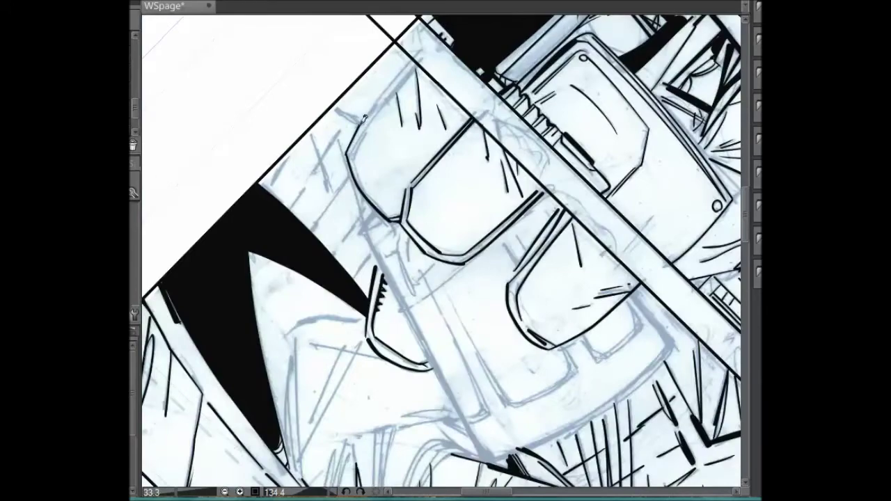
pyautogui.moveTo(368, 185)
pyautogui.mouseDown()
pyautogui.moveTo(350, 147)
pyautogui.moveTo(416, 63)
pyautogui.mouseUp()
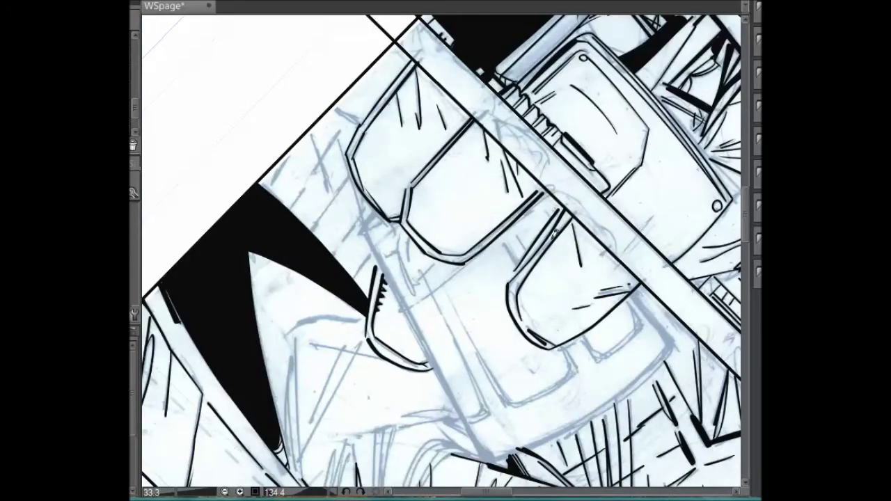
# Ink the glass's curved rim and straight sides with a heavy outer contour around the fingers.
pyautogui.moveTo(617, 257); pyautogui.dragTo(475, 256)
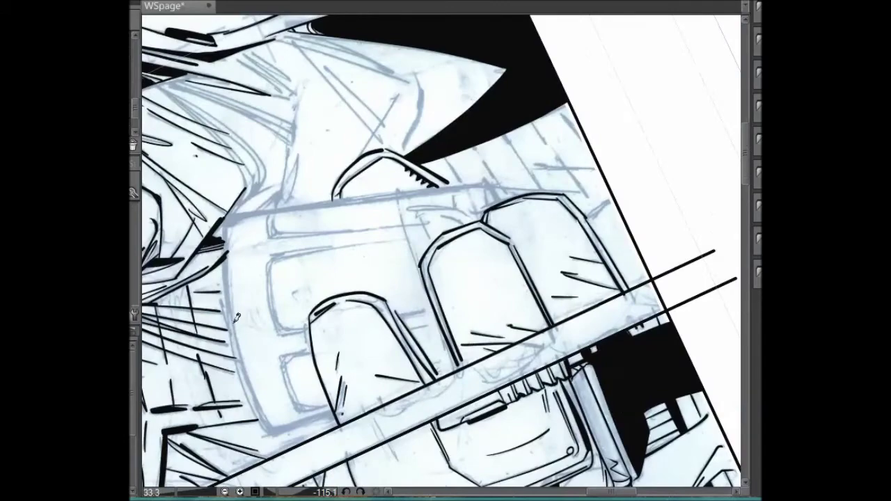
pyautogui.moveTo(249, 373); pyautogui.dragTo(227, 220)
pyautogui.hotkey('ctrl', 'z')
pyautogui.moveTo(245, 348)
pyautogui.mouseDown()
pyautogui.moveTo(227, 220)
pyautogui.moveTo(269, 432)
pyautogui.mouseUp()
pyautogui.moveTo(411, 232)
pyautogui.mouseDown()
pyautogui.moveTo(287, 56)
pyautogui.moveTo(298, 124)
pyautogui.moveTo(304, 46)
pyautogui.moveTo(297, 120)
pyautogui.moveTo(285, 53)
pyautogui.moveTo(327, 76)
pyautogui.moveTo(596, 448)
pyautogui.mouseUp()
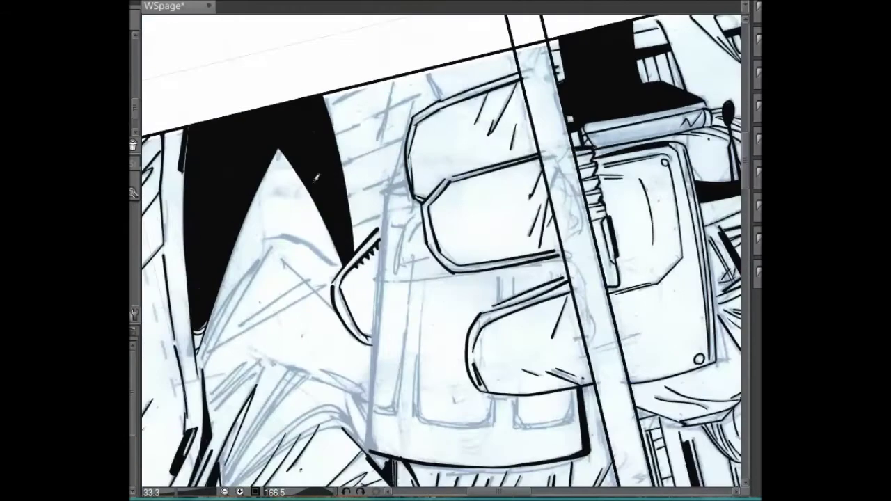
pyautogui.moveTo(384, 196); pyautogui.dragTo(369, 449)
pyautogui.moveTo(369, 449)
pyautogui.mouseDown()
pyautogui.moveTo(272, 73)
pyautogui.moveTo(446, 139)
pyautogui.mouseUp()
pyautogui.moveTo(523, 237); pyautogui.dragTo(523, 233)
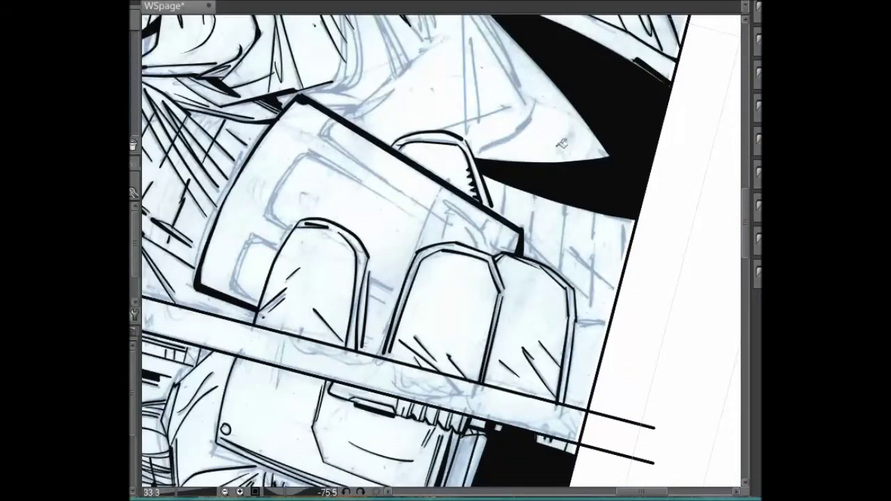
# Ink the narrow facet along the glass's side and the adjoining edge of the large facet.
pyautogui.moveTo(562, 143); pyautogui.dragTo(487, 112)
pyautogui.moveTo(423, 73); pyautogui.dragTo(465, 243)
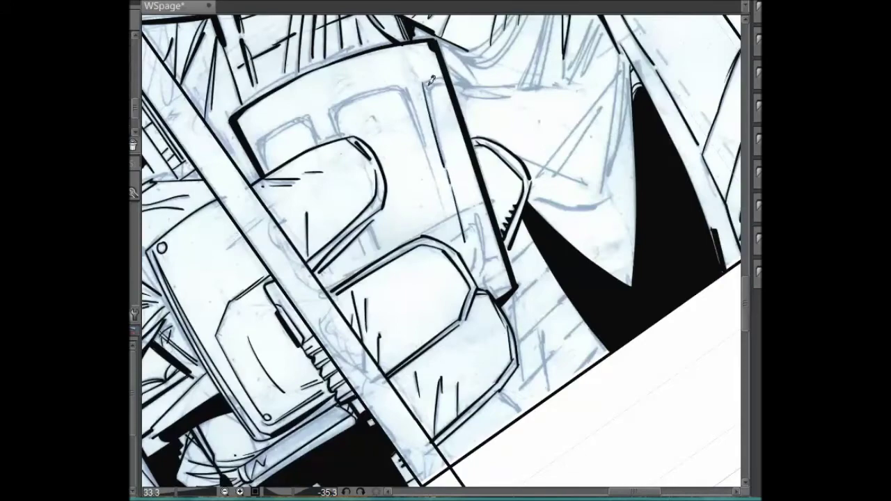
pyautogui.moveTo(444, 78)
pyautogui.mouseDown()
pyautogui.moveTo(430, 86)
pyautogui.moveTo(438, 164)
pyautogui.mouseUp()
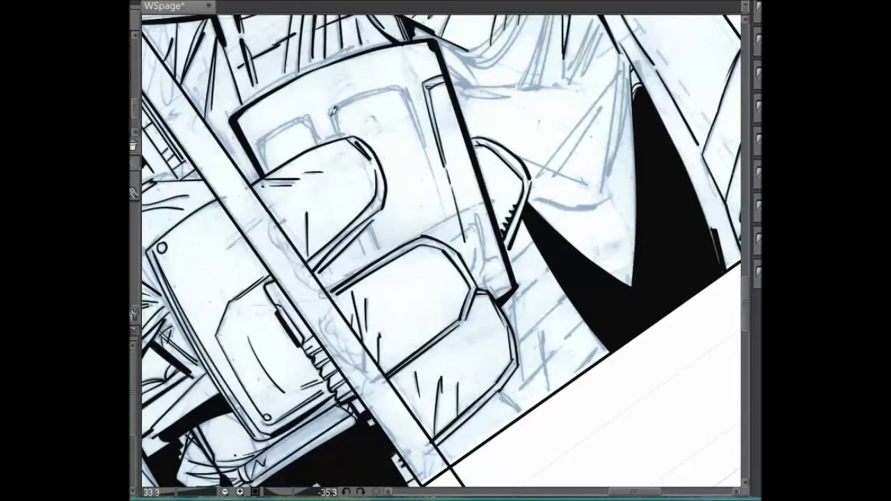
pyautogui.moveTo(406, 84); pyautogui.dragTo(451, 219)
pyautogui.moveTo(418, 105); pyautogui.dragTo(300, 160)
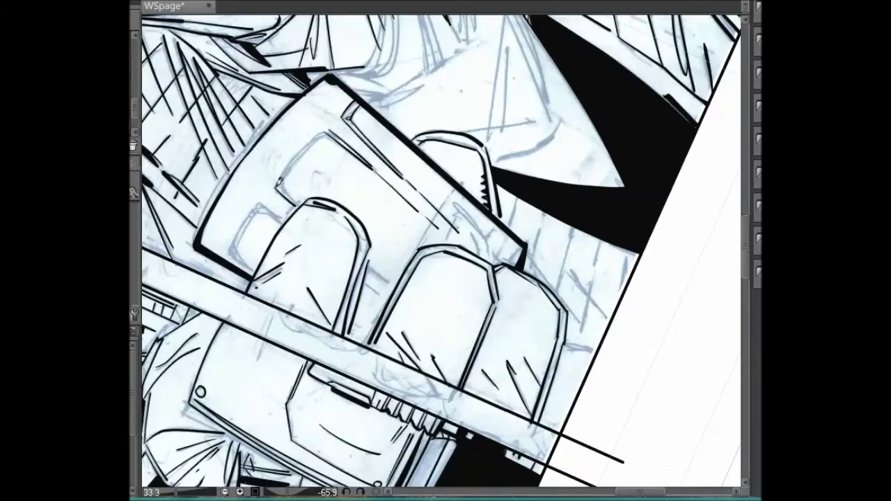
# Finish outlining the large and small glass facets and add reflection marks between the fingers.
pyautogui.moveTo(426, 230)
pyautogui.mouseDown()
pyautogui.moveTo(414, 211)
pyautogui.moveTo(458, 213)
pyautogui.mouseUp()
pyautogui.moveTo(260, 269); pyautogui.dragTo(231, 255)
pyautogui.moveTo(247, 220); pyautogui.dragTo(231, 251)
pyautogui.moveTo(273, 213); pyautogui.dragTo(252, 206)
pyautogui.moveTo(235, 249); pyautogui.dragTo(256, 265)
pyautogui.moveTo(253, 209)
pyautogui.mouseDown()
pyautogui.moveTo(235, 249)
pyautogui.moveTo(250, 270)
pyautogui.mouseUp()
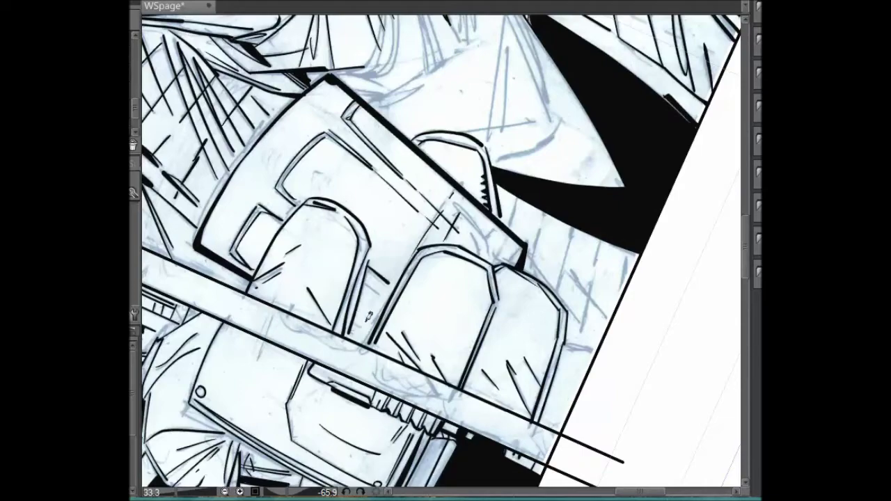
pyautogui.moveTo(492, 246)
pyautogui.mouseDown()
pyautogui.moveTo(457, 203)
pyautogui.moveTo(481, 224)
pyautogui.mouseUp()
pyautogui.moveTo(486, 241); pyautogui.dragTo(515, 230)
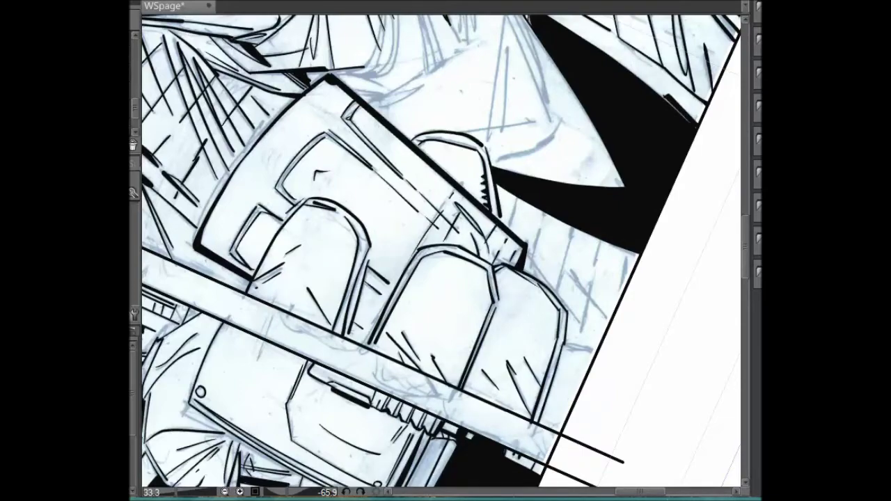
# Ink crossing cloth lines between the hand and the black shadow at the panel's lower edge and save the page.
pyautogui.moveTo(445, 250); pyautogui.dragTo(472, 363)
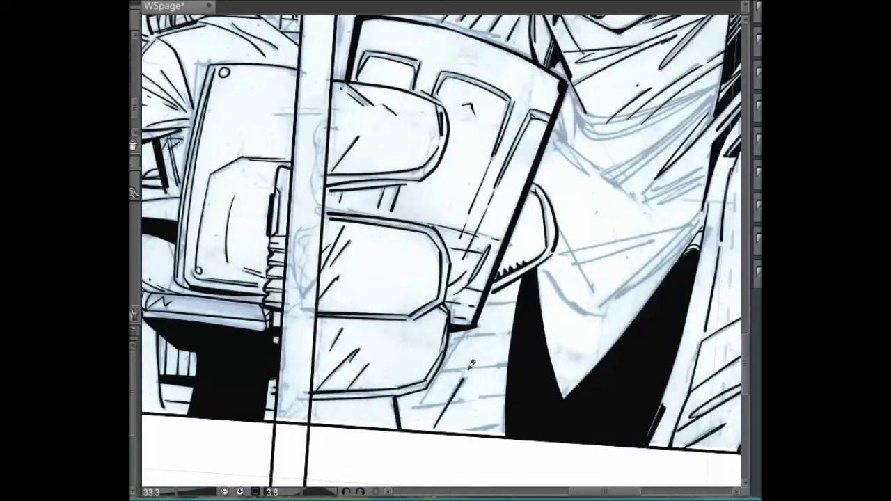
pyautogui.moveTo(452, 355); pyautogui.dragTo(348, 327)
pyautogui.moveTo(325, 252); pyautogui.dragTo(340, 325)
pyautogui.moveTo(357, 262)
pyautogui.mouseDown()
pyautogui.moveTo(364, 308)
pyautogui.moveTo(402, 329)
pyautogui.mouseUp()
pyautogui.moveTo(266, 275); pyautogui.dragTo(273, 322)
pyautogui.moveTo(293, 235); pyautogui.dragTo(298, 292)
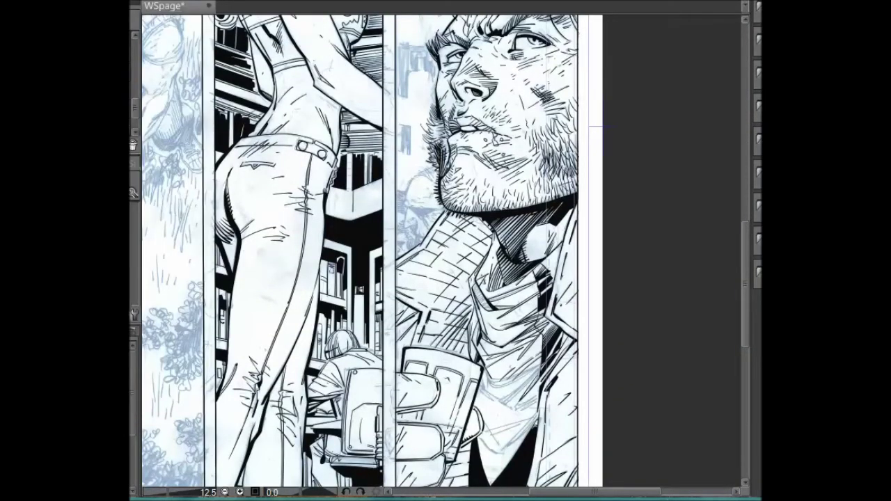
pyautogui.hotkey('ctrl', 's')
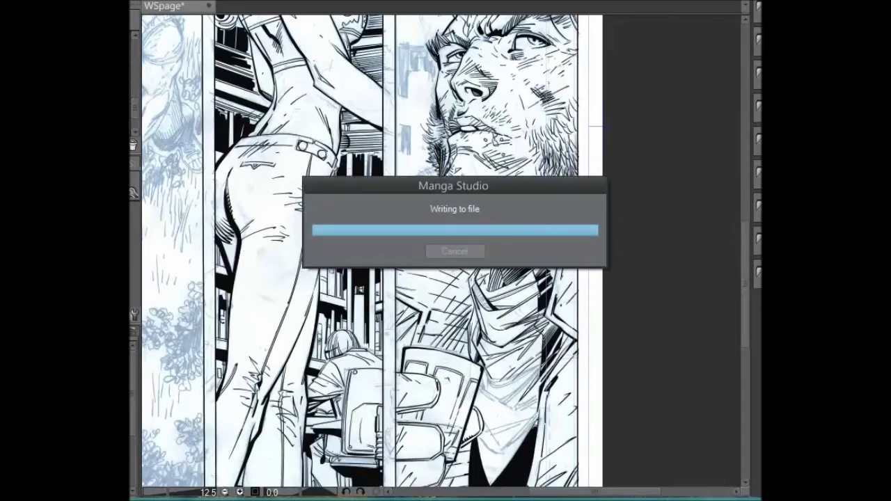
# Ink the curved fold above the shirt's lower point and the long converging folds beside the black shadow.
pyautogui.scroll(5, 401, 96)
pyautogui.moveTo(362, 209)
pyautogui.mouseDown()
pyautogui.moveTo(401, 96)
pyautogui.moveTo(387, 165)
pyautogui.mouseUp()
pyautogui.moveTo(403, 101); pyautogui.dragTo(390, 150)
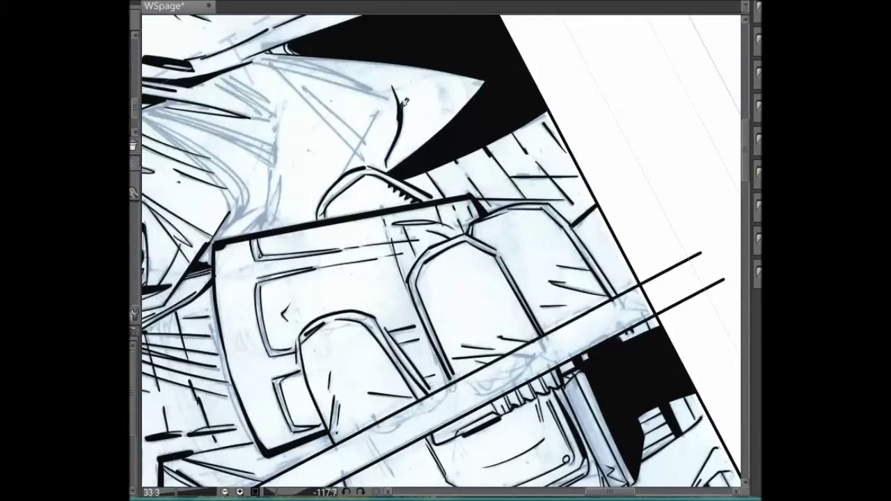
pyautogui.hotkey('ctrl', 'z')
pyautogui.moveTo(404, 99)
pyautogui.mouseDown()
pyautogui.moveTo(387, 166)
pyautogui.moveTo(534, 147)
pyautogui.moveTo(611, 54)
pyautogui.mouseUp()
pyautogui.hotkey('ctrl', 'z')
pyautogui.moveTo(525, 164)
pyautogui.mouseDown()
pyautogui.moveTo(613, 54)
pyautogui.moveTo(591, 177)
pyautogui.mouseUp()
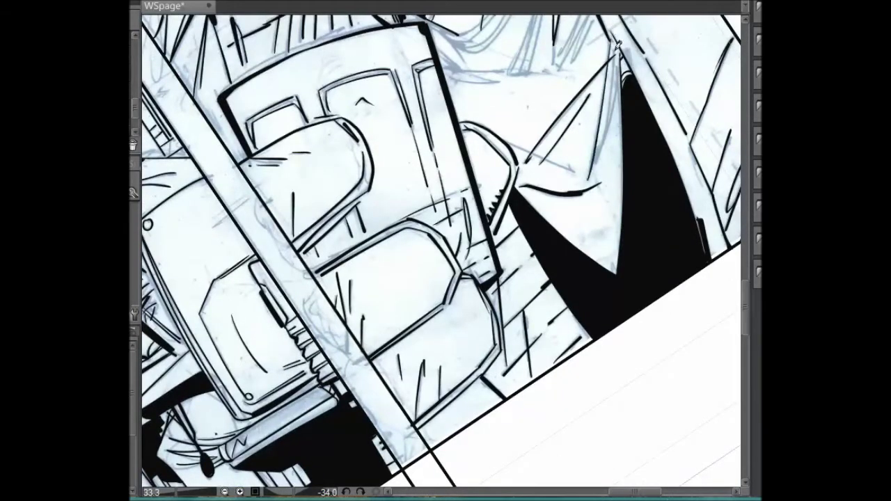
pyautogui.moveTo(622, 48); pyautogui.dragTo(599, 155)
# Ink long tapered folds and short strokes across the lower shirt between the jacket edge and the glass.
pyautogui.moveTo(626, 293)
pyautogui.mouseDown()
pyautogui.moveTo(731, 118)
pyautogui.moveTo(736, 153)
pyautogui.moveTo(351, 67)
pyautogui.moveTo(296, 160)
pyautogui.mouseUp()
pyautogui.moveTo(339, 32)
pyautogui.mouseDown()
pyautogui.moveTo(285, 171)
pyautogui.moveTo(320, 167)
pyautogui.moveTo(363, 68)
pyautogui.mouseUp()
pyautogui.moveTo(445, 99); pyautogui.dragTo(415, 139)
pyautogui.moveTo(493, 23)
pyautogui.mouseDown()
pyautogui.moveTo(424, 131)
pyautogui.moveTo(432, 145)
pyautogui.moveTo(491, 60)
pyautogui.mouseUp()
pyautogui.moveTo(372, 118); pyautogui.dragTo(313, 323)
pyautogui.moveTo(337, 293); pyautogui.dragTo(316, 321)
pyautogui.moveTo(299, 175)
pyautogui.mouseDown()
pyautogui.moveTo(338, 227)
pyautogui.moveTo(340, 219)
pyautogui.mouseUp()
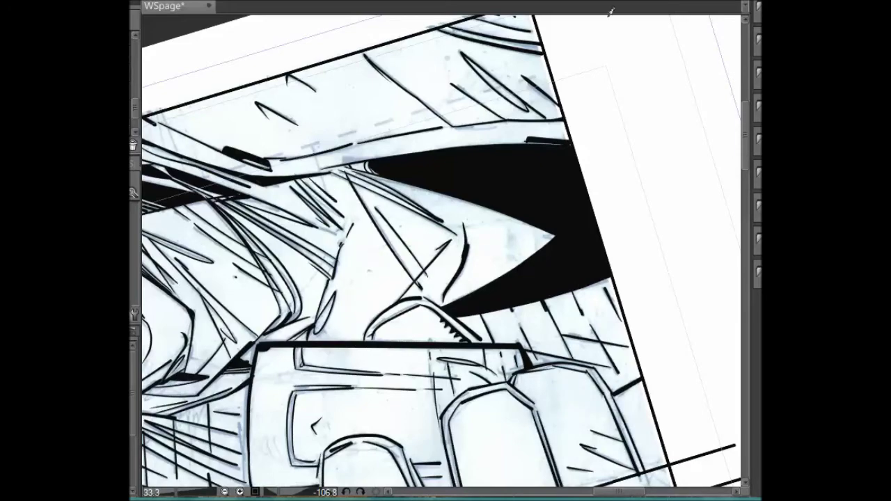
# Shade the underside of the shirt's neck fold with tapered black hatch strokes.
pyautogui.moveTo(614, 301)
pyautogui.mouseDown()
pyautogui.moveTo(487, 390)
pyautogui.moveTo(582, 193)
pyautogui.mouseUp()
pyautogui.moveTo(521, 123)
pyautogui.mouseDown()
pyautogui.moveTo(536, 129)
pyautogui.moveTo(548, 111)
pyautogui.moveTo(589, 93)
pyautogui.mouseUp()
pyautogui.moveTo(550, 121); pyautogui.dragTo(575, 100)
# Outline the background figure's face in profile beneath the bearded chin and blacken its open mouth.
pyautogui.hotkey('ctrl', '@')
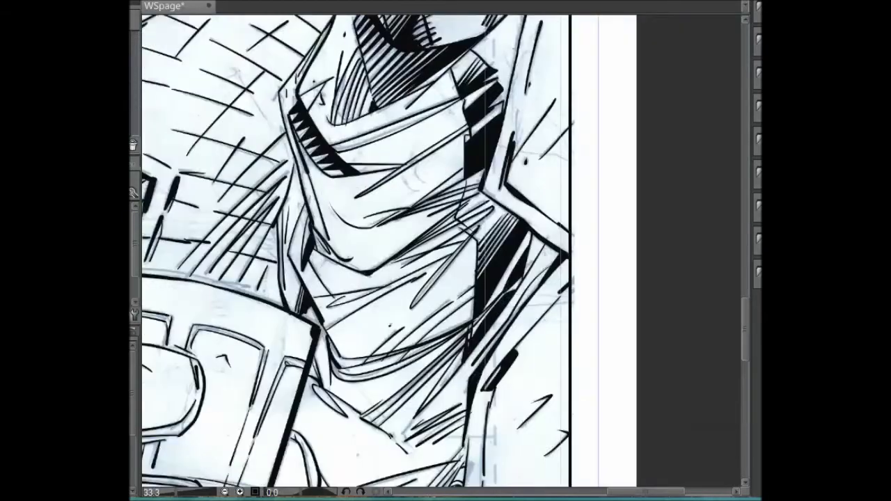
pyautogui.hotkey('ctrl', '-')
pyautogui.moveTo(755, 271); pyautogui.dragTo(747, 226)
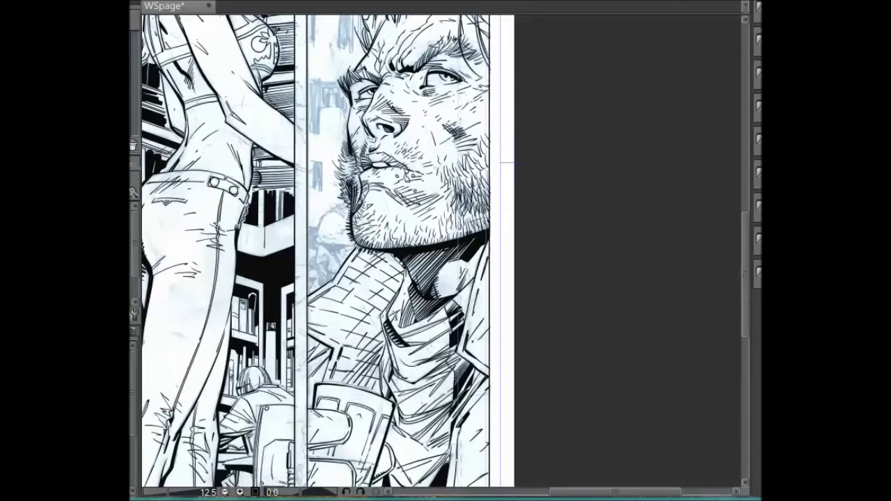
pyautogui.hotkey('ctrl', '+')
pyautogui.hotkey('ctrl', '+')
pyautogui.hotkey('ctrl', '+')
pyautogui.moveTo(418, 230)
pyautogui.mouseDown()
pyautogui.moveTo(438, 210)
pyautogui.moveTo(445, 286)
pyautogui.moveTo(463, 270)
pyautogui.moveTo(488, 318)
pyautogui.mouseUp()
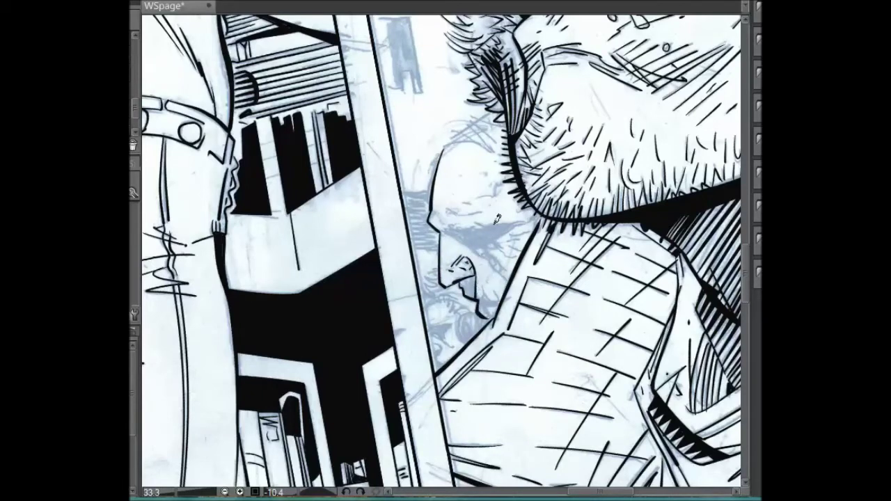
pyautogui.moveTo(497, 313)
pyautogui.mouseDown()
pyautogui.moveTo(498, 286)
pyautogui.moveTo(488, 291)
pyautogui.moveTo(498, 287)
pyautogui.moveTo(493, 274)
pyautogui.moveTo(498, 321)
pyautogui.mouseUp()
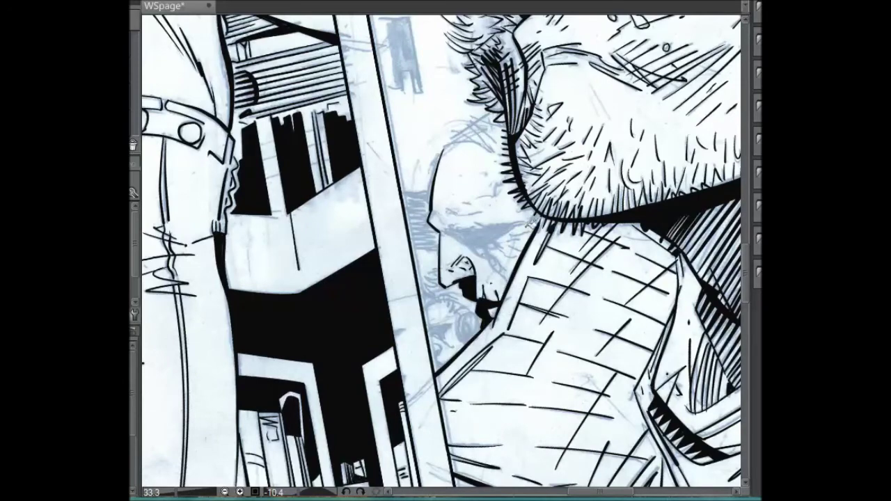
# Outline the shadow across the background figure's eye area and fill it with black.
pyautogui.moveTo(493, 227); pyautogui.dragTo(430, 194)
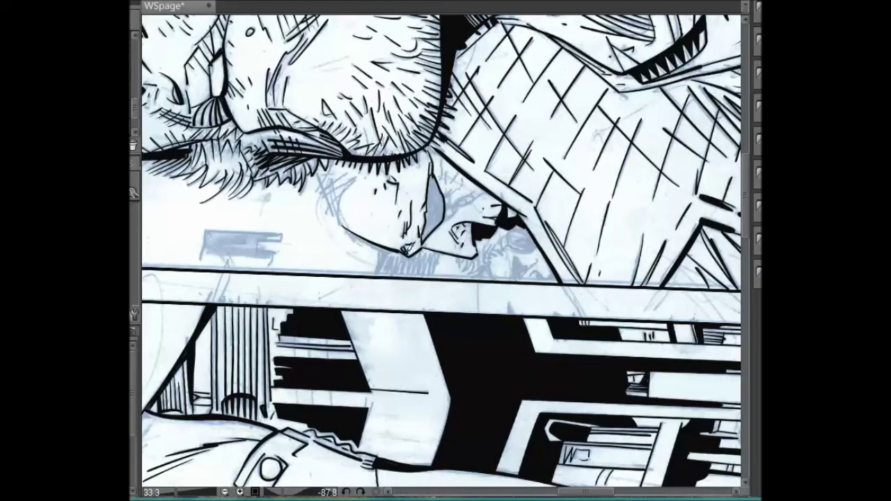
pyautogui.moveTo(436, 178); pyautogui.dragTo(428, 240)
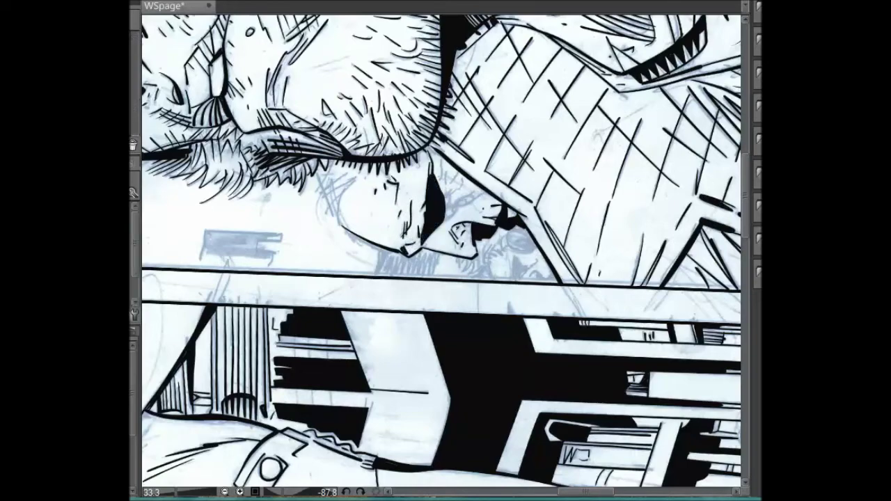
# Ink creases around the background figure's shadowed eye and hatch the hair above its forehead.
pyautogui.moveTo(429, 209); pyautogui.dragTo(407, 227)
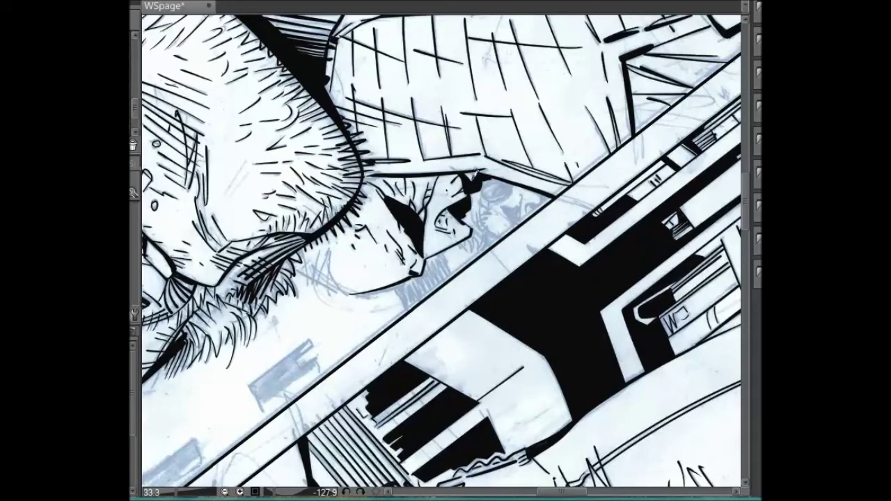
pyautogui.moveTo(378, 167)
pyautogui.mouseDown()
pyautogui.moveTo(352, 193)
pyautogui.moveTo(338, 226)
pyautogui.mouseUp()
pyautogui.moveTo(351, 171)
pyautogui.mouseDown()
pyautogui.moveTo(317, 230)
pyautogui.moveTo(317, 209)
pyautogui.moveTo(327, 224)
pyautogui.moveTo(341, 206)
pyautogui.mouseUp()
pyautogui.moveTo(501, 159)
pyautogui.mouseDown()
pyautogui.moveTo(550, 230)
pyautogui.moveTo(476, 315)
pyautogui.moveTo(496, 291)
pyautogui.moveTo(481, 340)
pyautogui.mouseUp()
pyautogui.moveTo(494, 303)
pyautogui.mouseDown()
pyautogui.moveTo(491, 318)
pyautogui.moveTo(460, 335)
pyautogui.moveTo(473, 341)
pyautogui.mouseUp()
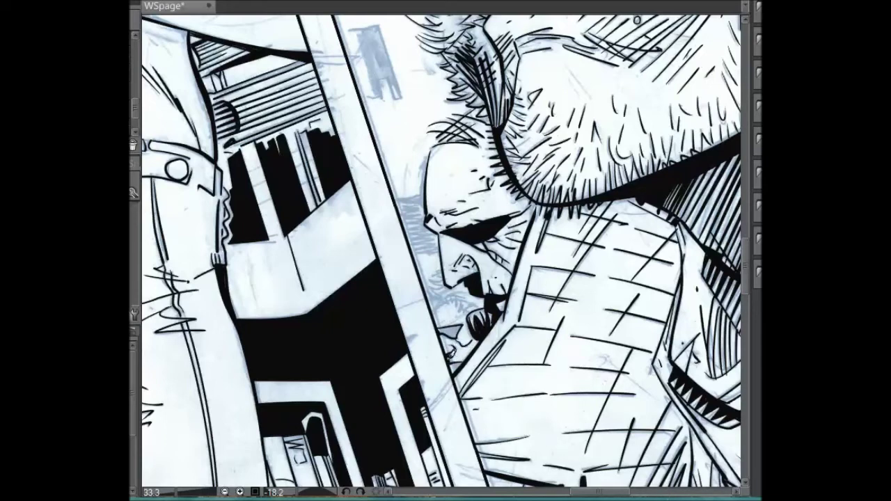
# Ink the second background face beside the open-mouthed profile and blacken the gap between the profile and the panel border.
pyautogui.moveTo(450, 332)
pyautogui.mouseDown()
pyautogui.moveTo(497, 268)
pyautogui.moveTo(485, 276)
pyautogui.moveTo(511, 273)
pyautogui.mouseUp()
pyautogui.moveTo(459, 262)
pyautogui.mouseDown()
pyautogui.moveTo(465, 280)
pyautogui.moveTo(479, 274)
pyautogui.moveTo(490, 228)
pyautogui.mouseUp()
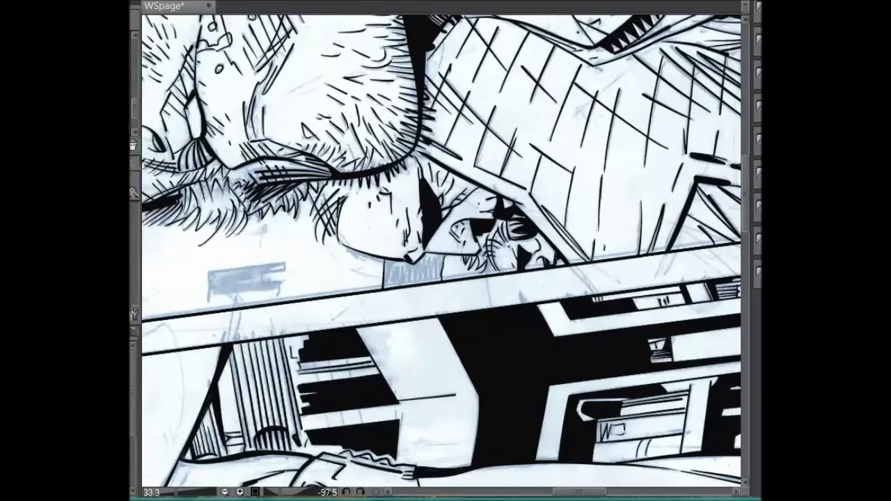
pyautogui.moveTo(305, 141); pyautogui.dragTo(412, 195)
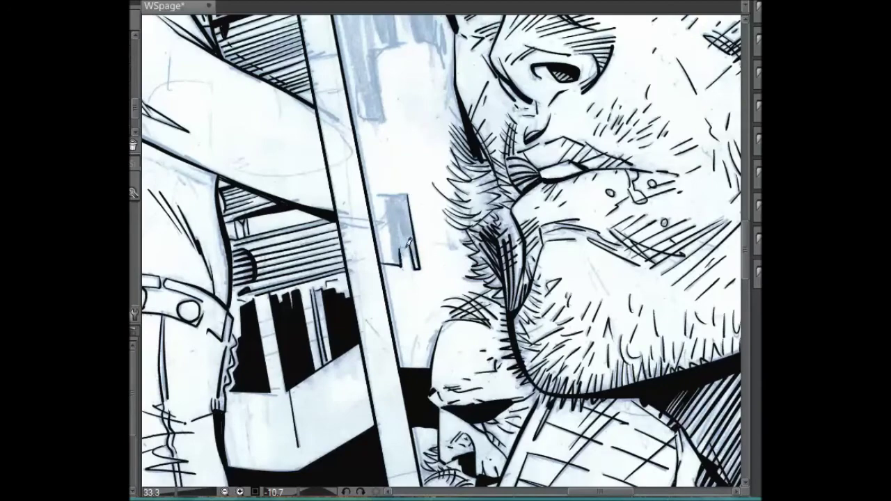
# Outline the notched background shadows between the bearded face and the panel border and fill them with black.
pyautogui.moveTo(407, 245)
pyautogui.mouseDown()
pyautogui.moveTo(358, 273)
pyautogui.moveTo(398, 268)
pyautogui.mouseUp()
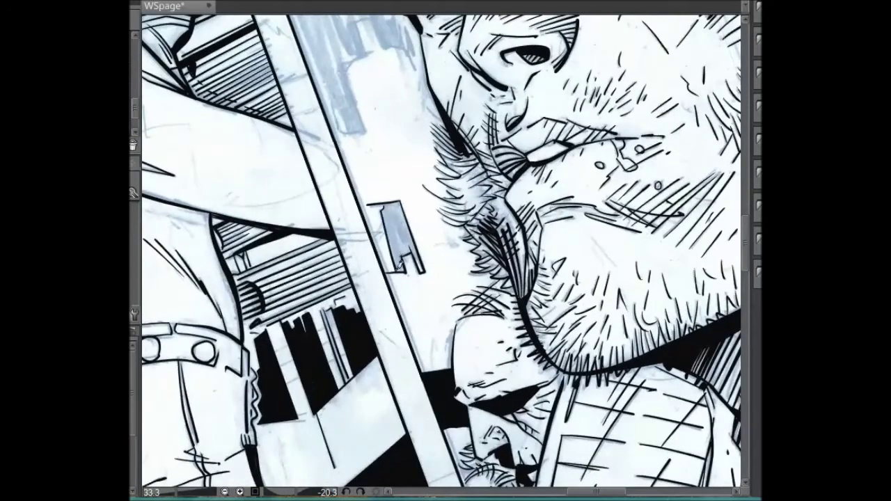
pyautogui.click(401, 241)
pyautogui.moveTo(401, 240); pyautogui.dragTo(396, 418)
pyautogui.moveTo(306, 196)
pyautogui.mouseDown()
pyautogui.moveTo(344, 310)
pyautogui.moveTo(347, 241)
pyautogui.moveTo(360, 198)
pyautogui.moveTo(418, 234)
pyautogui.moveTo(379, 171)
pyautogui.moveTo(375, 134)
pyautogui.moveTo(336, 251)
pyautogui.moveTo(307, 299)
pyautogui.moveTo(313, 294)
pyautogui.mouseUp()
pyautogui.click(341, 307)
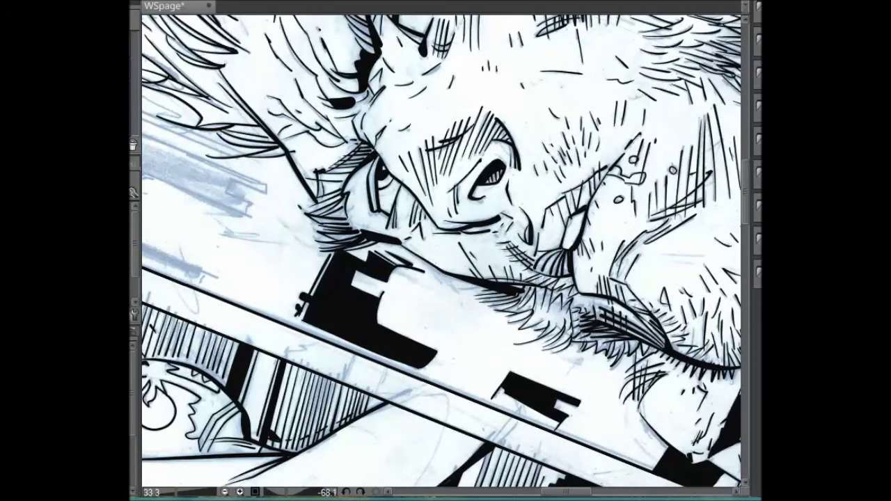
# Ink the long vertical edge of the shadow area beside the man's hair and outline the bottle silhouette within it.
pyautogui.moveTo(446, 251); pyautogui.dragTo(515, 195)
pyautogui.moveTo(404, 39); pyautogui.dragTo(420, 375)
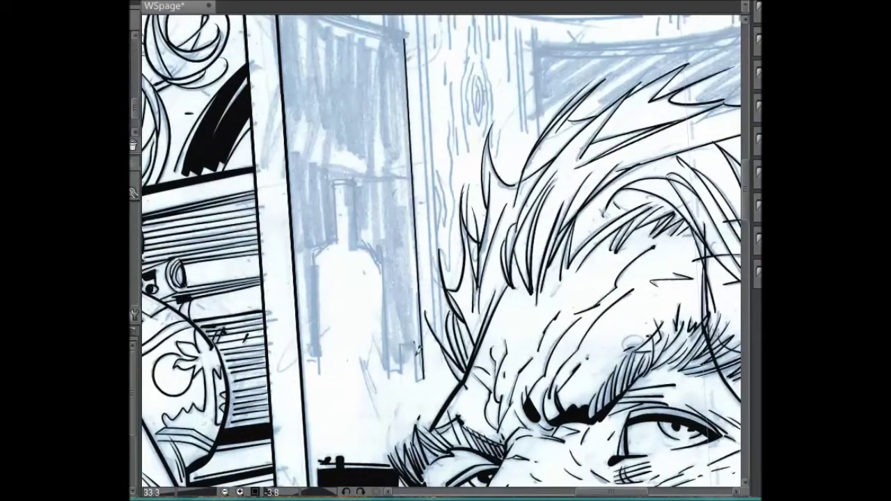
pyautogui.moveTo(400, 346); pyautogui.dragTo(415, 343)
pyautogui.moveTo(382, 250)
pyautogui.mouseDown()
pyautogui.moveTo(387, 341)
pyautogui.moveTo(407, 367)
pyautogui.moveTo(399, 346)
pyautogui.mouseUp()
pyautogui.moveTo(384, 278)
pyautogui.mouseDown()
pyautogui.moveTo(375, 252)
pyautogui.moveTo(352, 243)
pyautogui.moveTo(348, 202)
pyautogui.moveTo(332, 180)
pyautogui.moveTo(317, 259)
pyautogui.mouseUp()
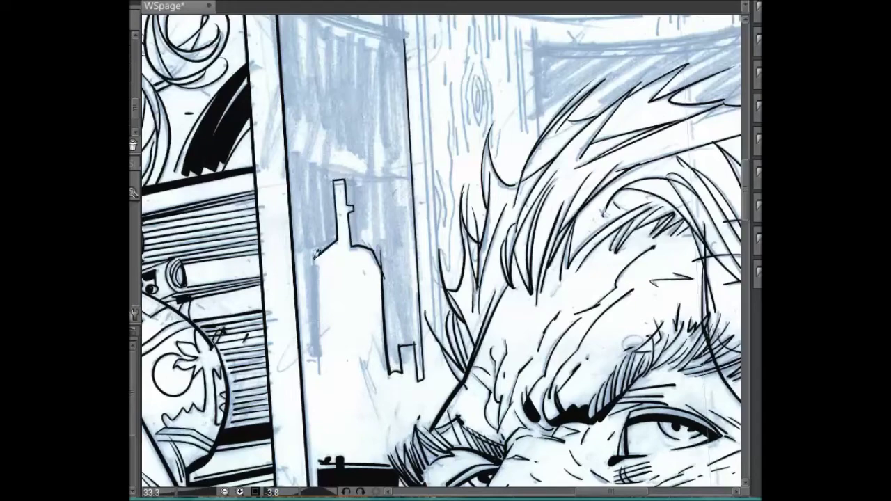
pyautogui.moveTo(332, 182); pyautogui.dragTo(348, 187)
pyautogui.moveTo(317, 251); pyautogui.dragTo(313, 357)
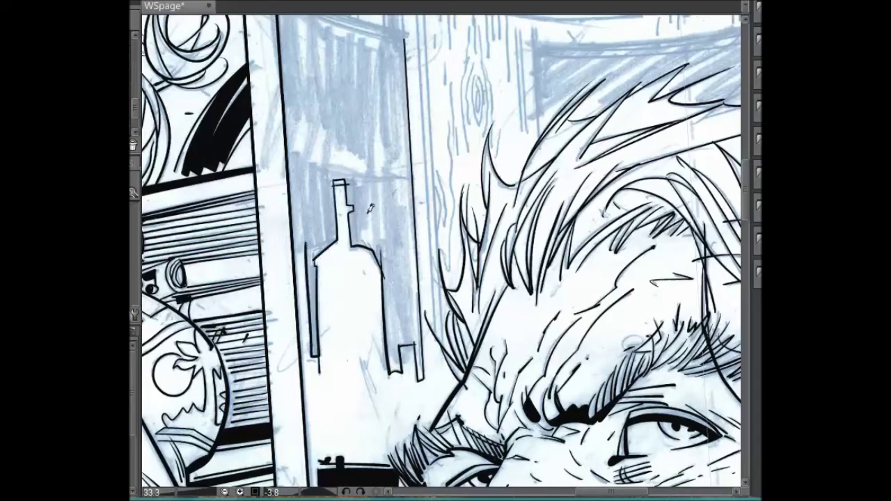
# Ink the curved upper edge of the shadow area above the bottle, from the panel border to its vertical edge.
pyautogui.scroll(3, 749, 172)
pyautogui.moveTo(281, 156); pyautogui.dragTo(405, 196)
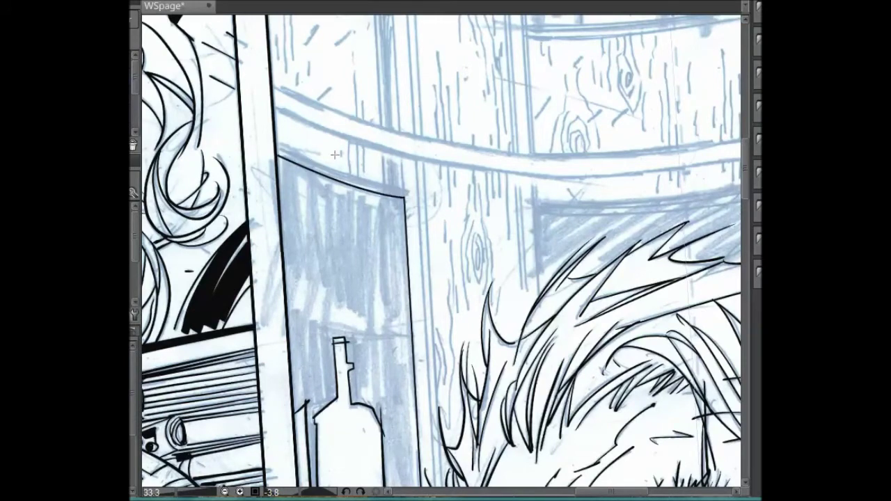